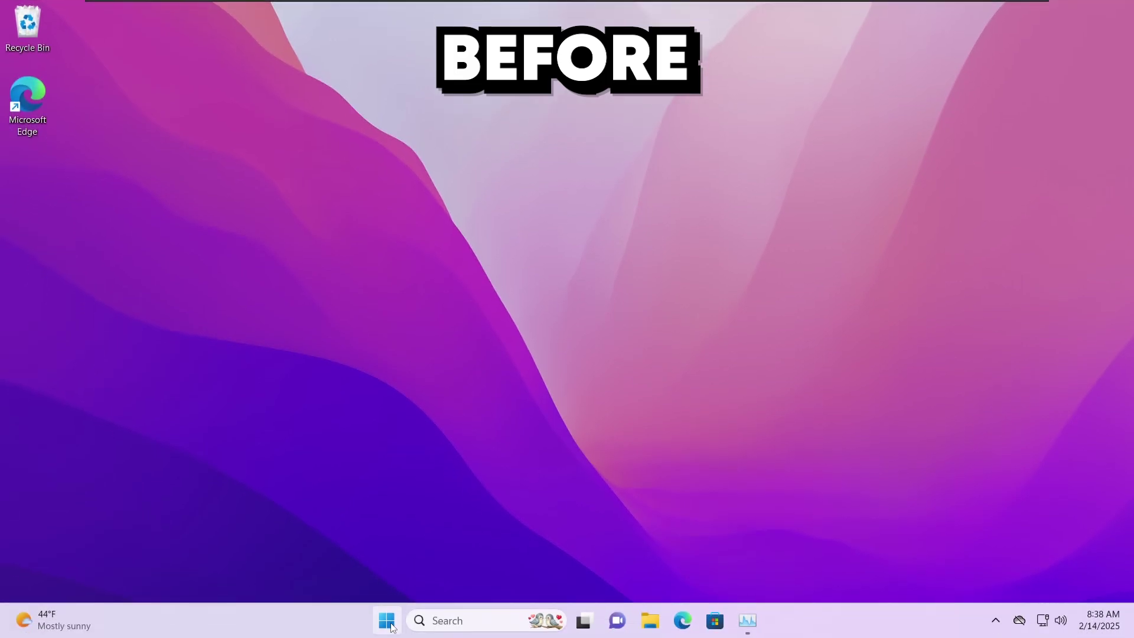
# Step: Browse the Start menu's pinned apps, the widgets panel and the full installed-app list
pyautogui.press('super')
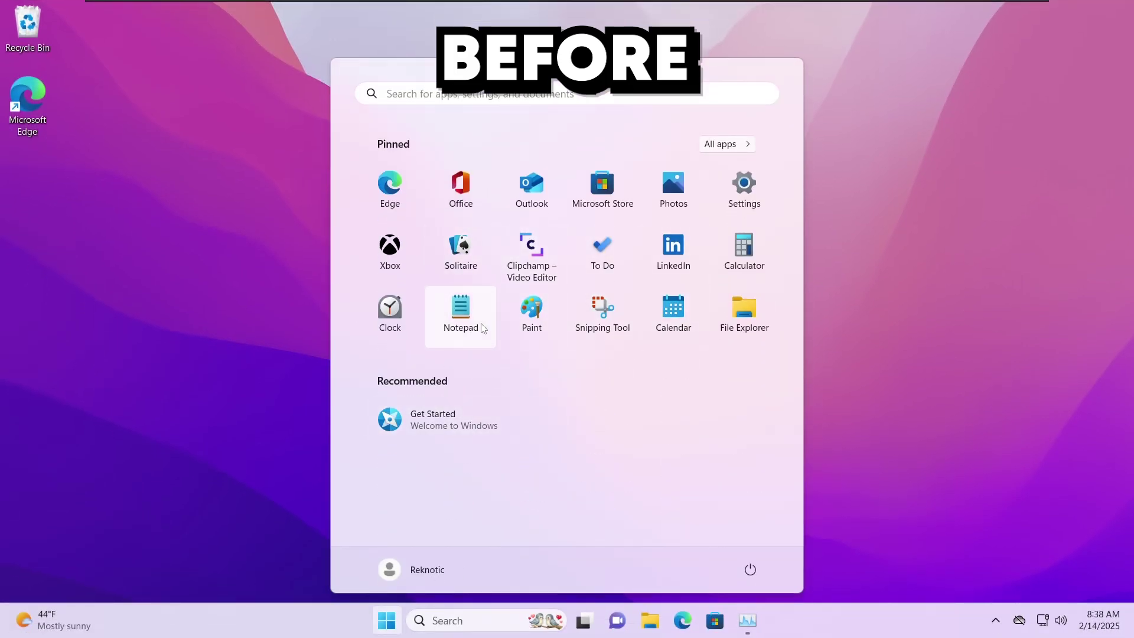
pyautogui.press('super')
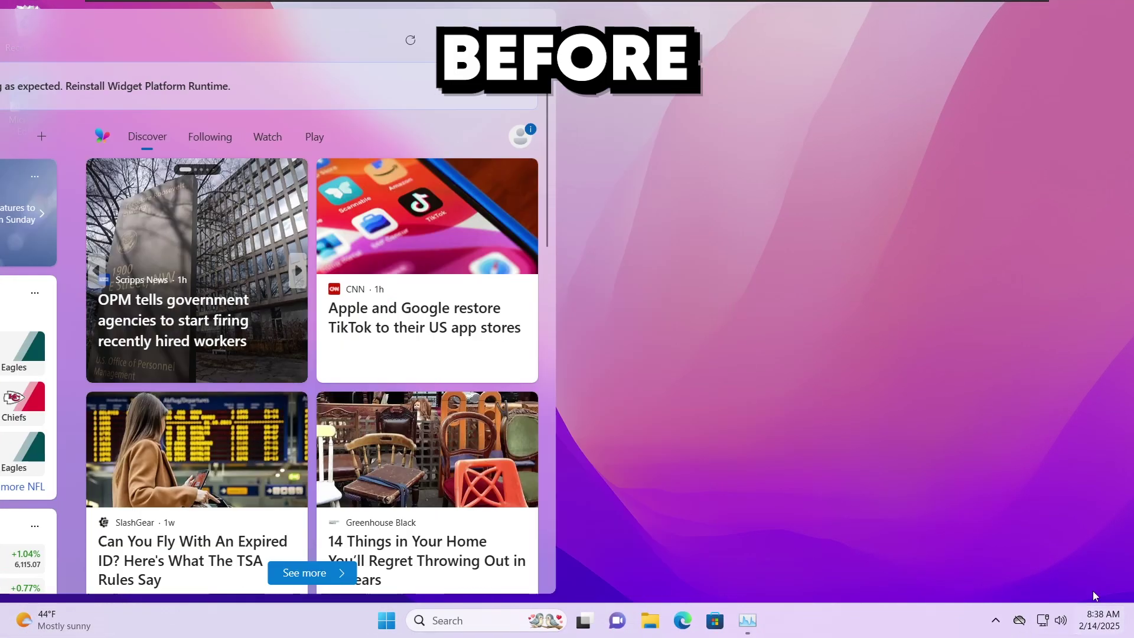
pyautogui.click(1099, 620)
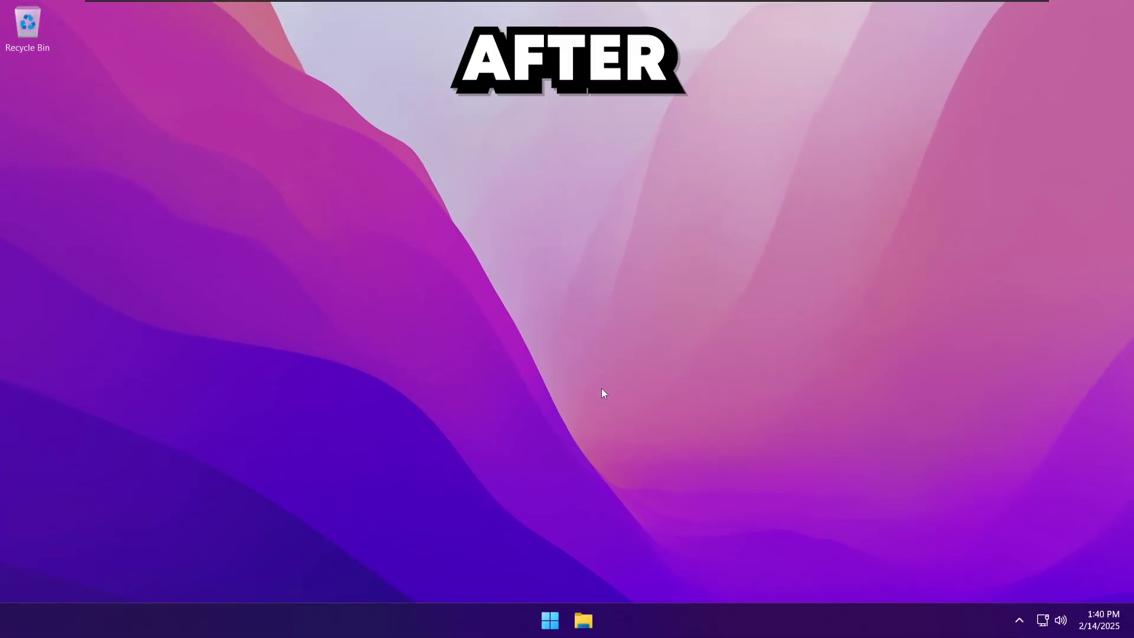
pyautogui.click(550, 620)
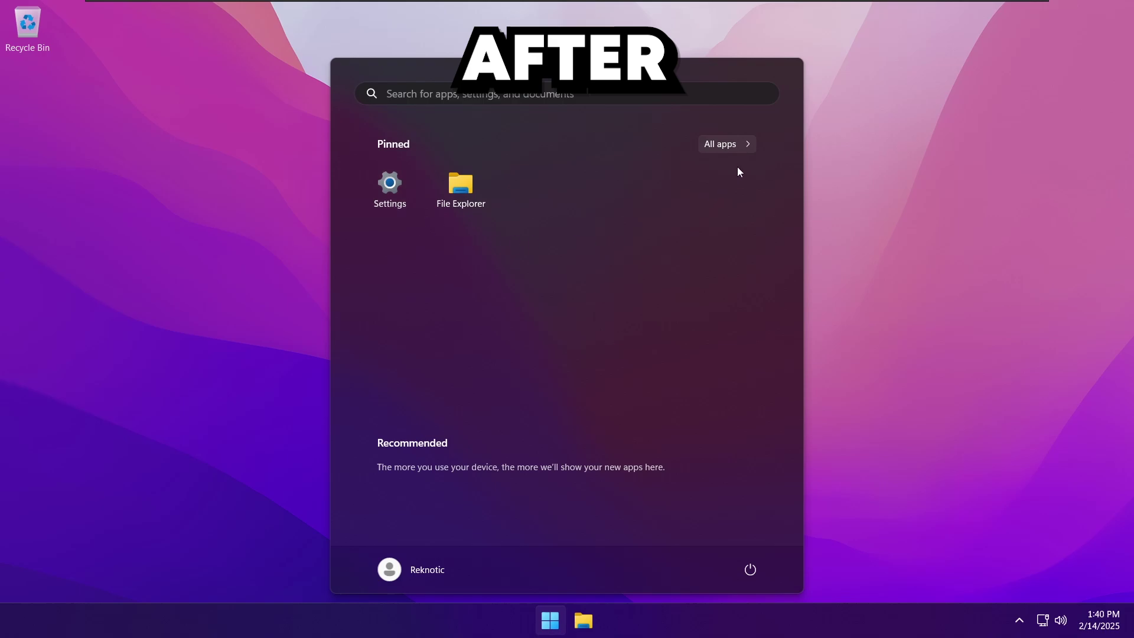
pyautogui.click(742, 147)
pyautogui.scroll(-3, 648, 288)
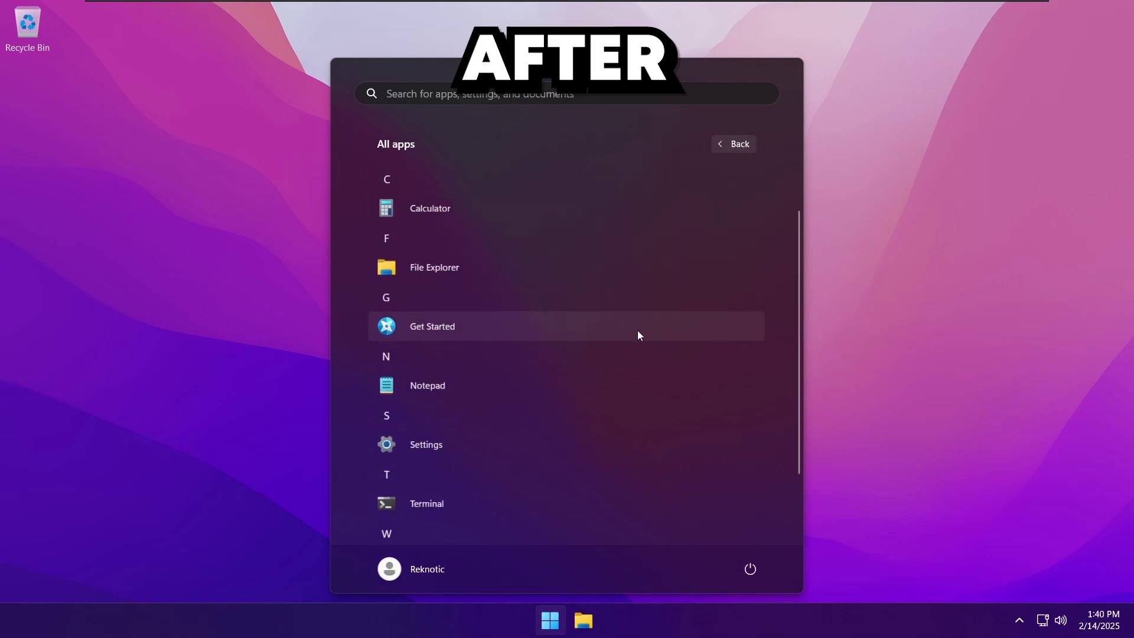
pyautogui.scroll(3, 620, 437)
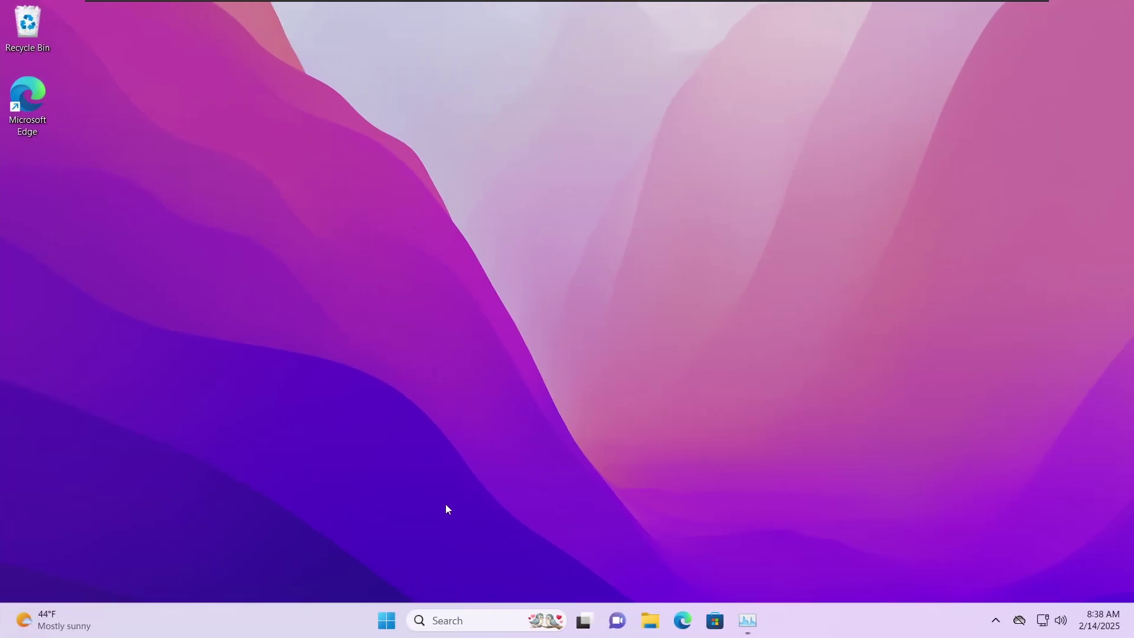
# Step: Launch Notepad from the pinned apps and view the notifications and calendar panel
pyautogui.click(388, 621)
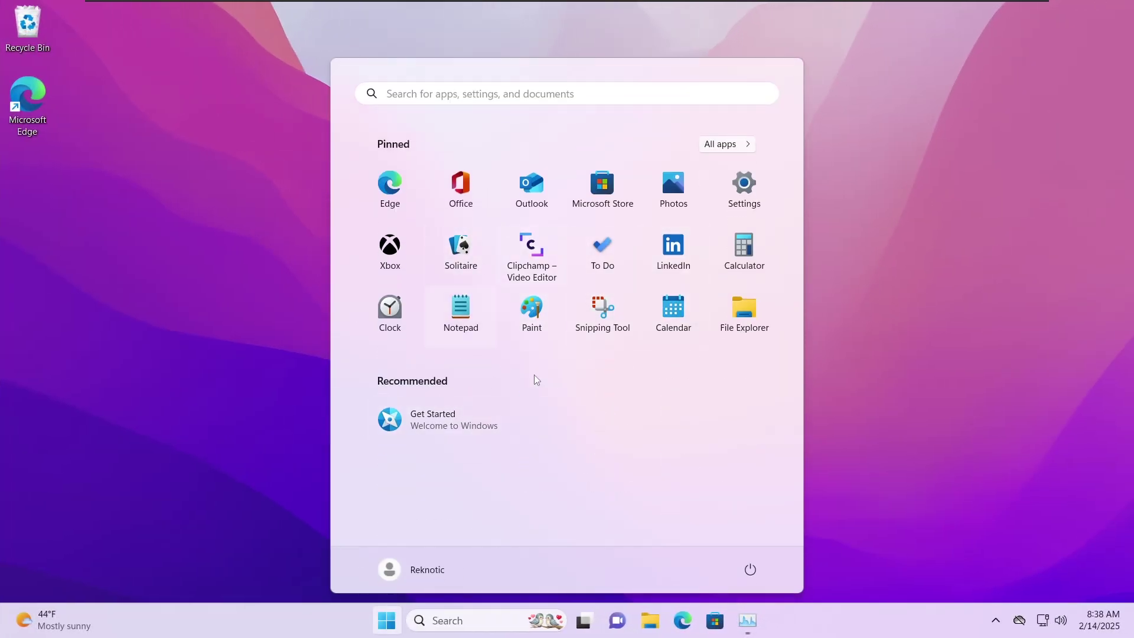
pyautogui.click(460, 313)
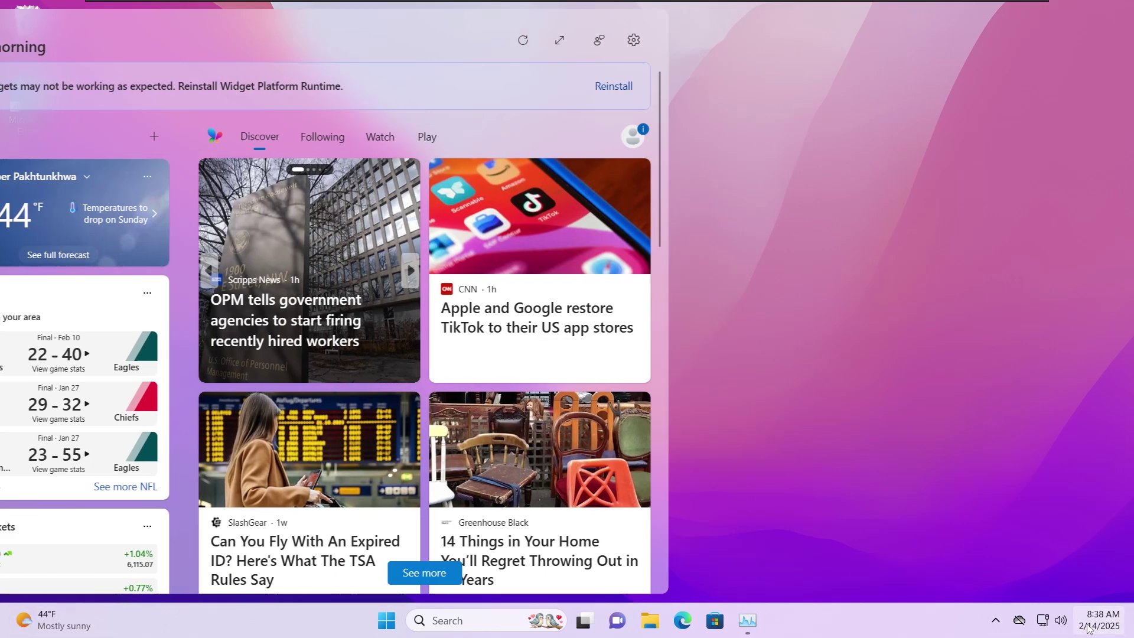
pyautogui.click(1100, 621)
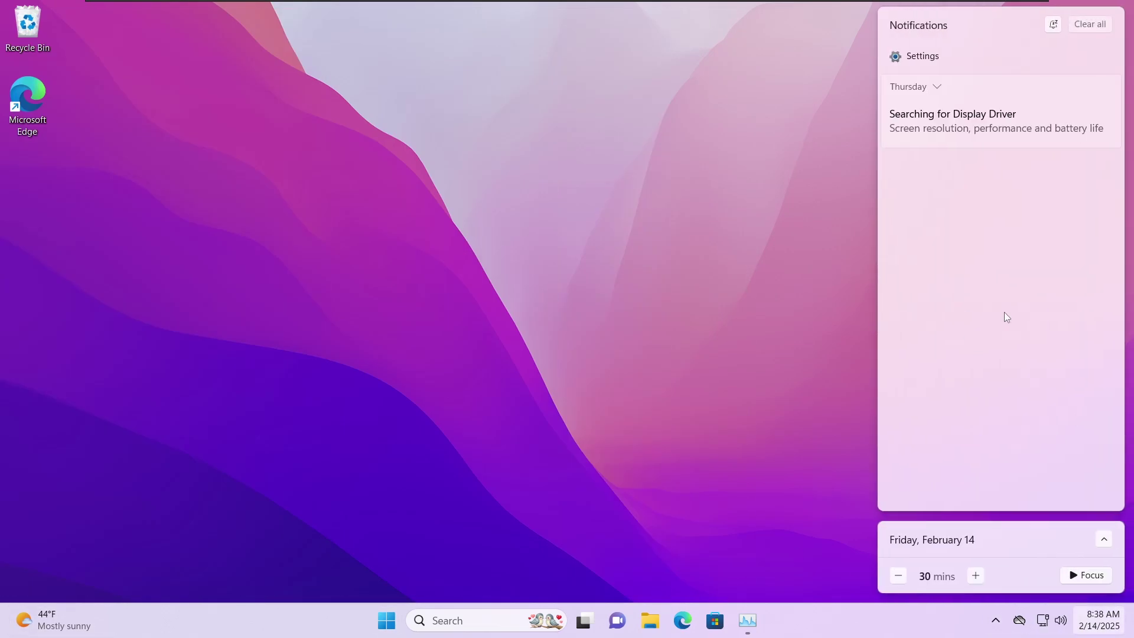
# Step: Bring up Task Manager on the Performance tab's Memory usage details
pyautogui.click(674, 449)
pyautogui.hotkey('ctrl', 'shift', 'Escape')
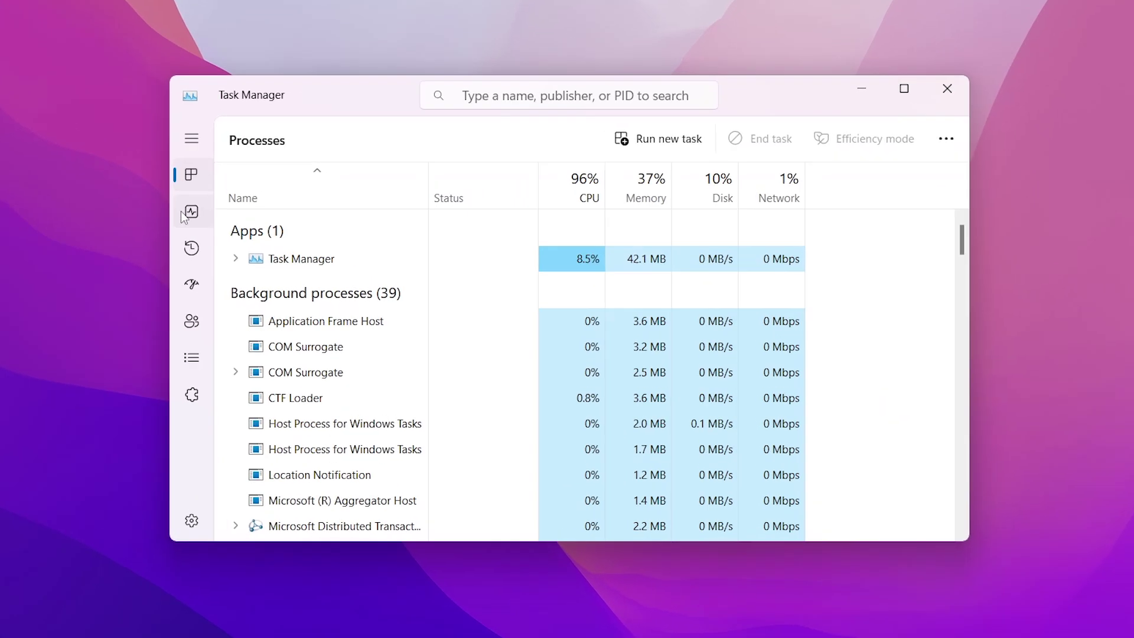
pyautogui.click(185, 215)
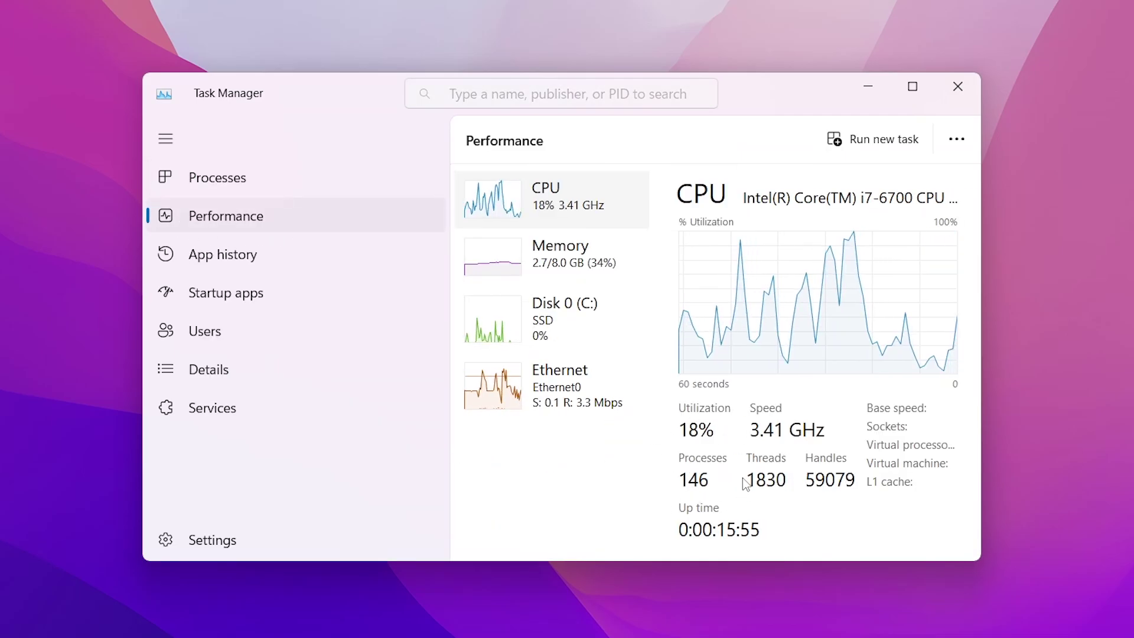
pyautogui.click(574, 259)
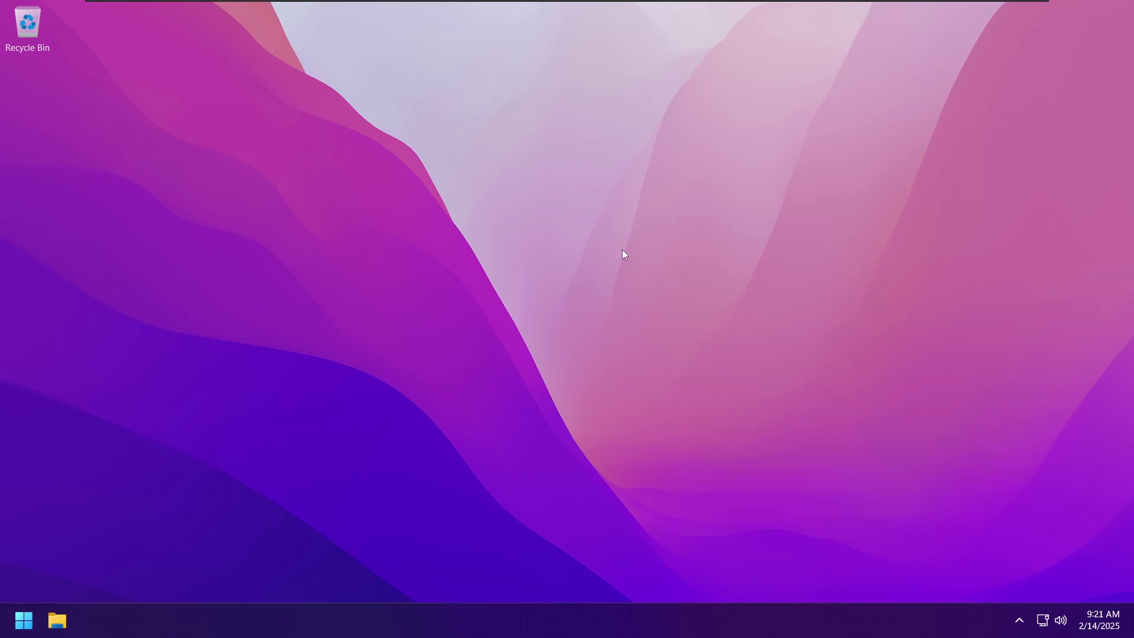
# Step: Launch Windows PowerShell as administrator from the Start search
pyautogui.click(32, 618)
pyautogui.write('power')
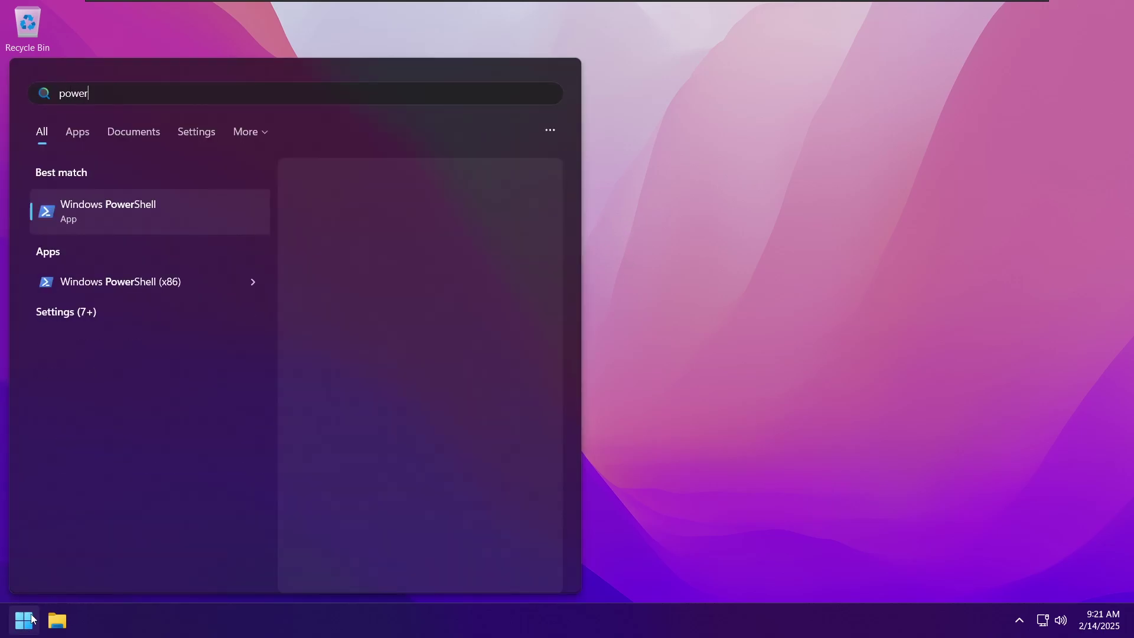
pyautogui.click(371, 340)
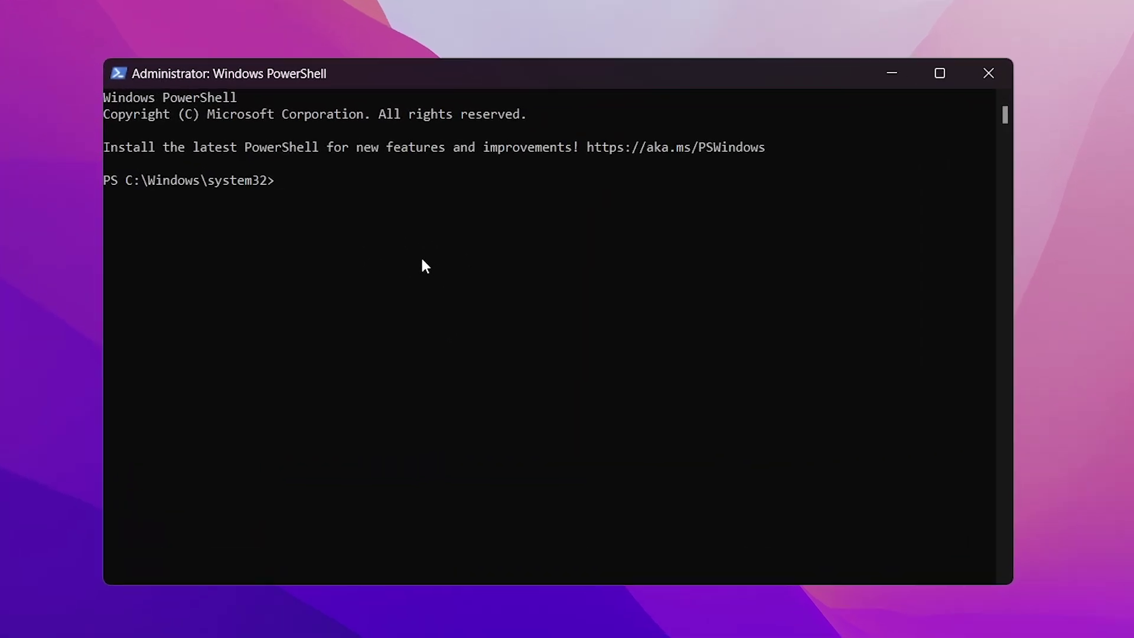
# Step: Set the execution policy to Unrestricted, answering Y, then run the irm Winhance.ps1 | iex command
pyautogui.write('Set-ExecutionPolicy Unrestricted')
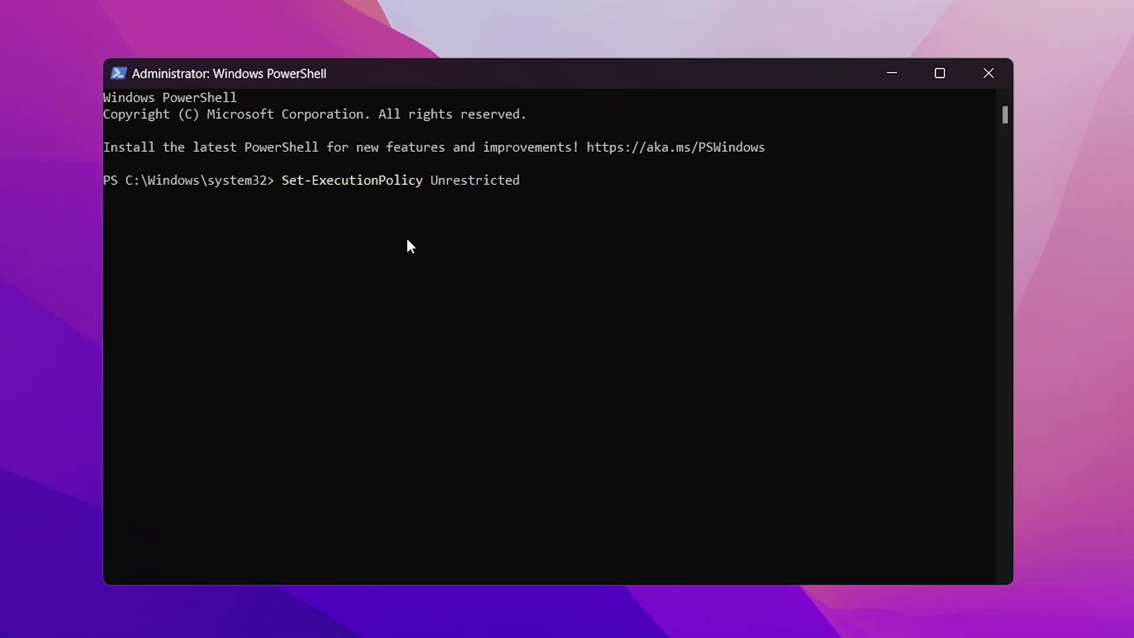
pyautogui.press('Return')
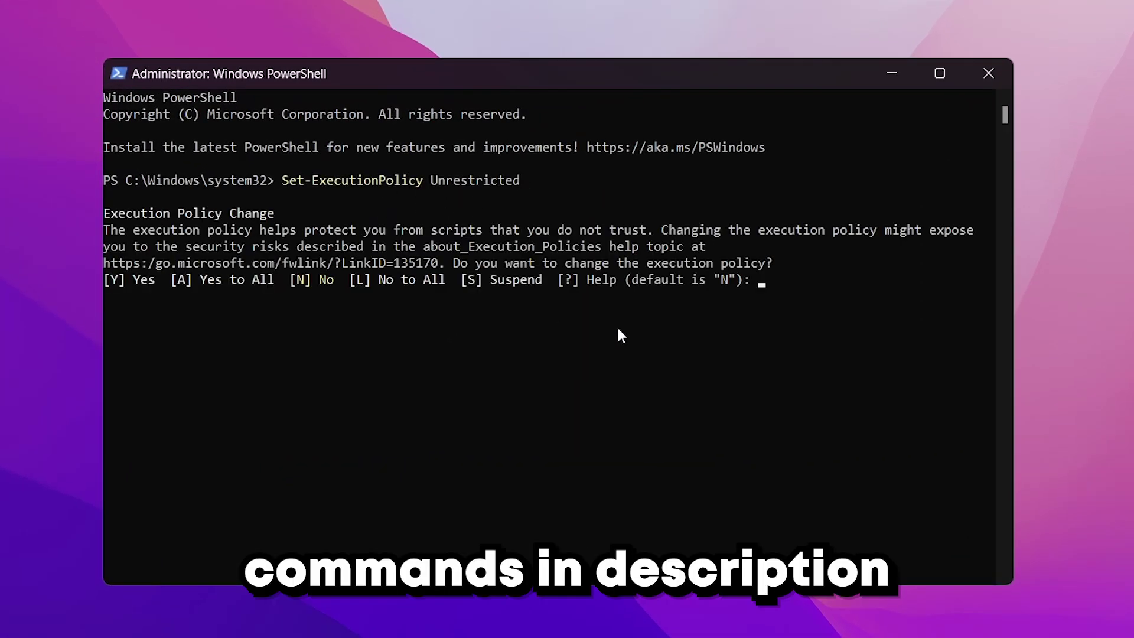
pyautogui.write('Y')
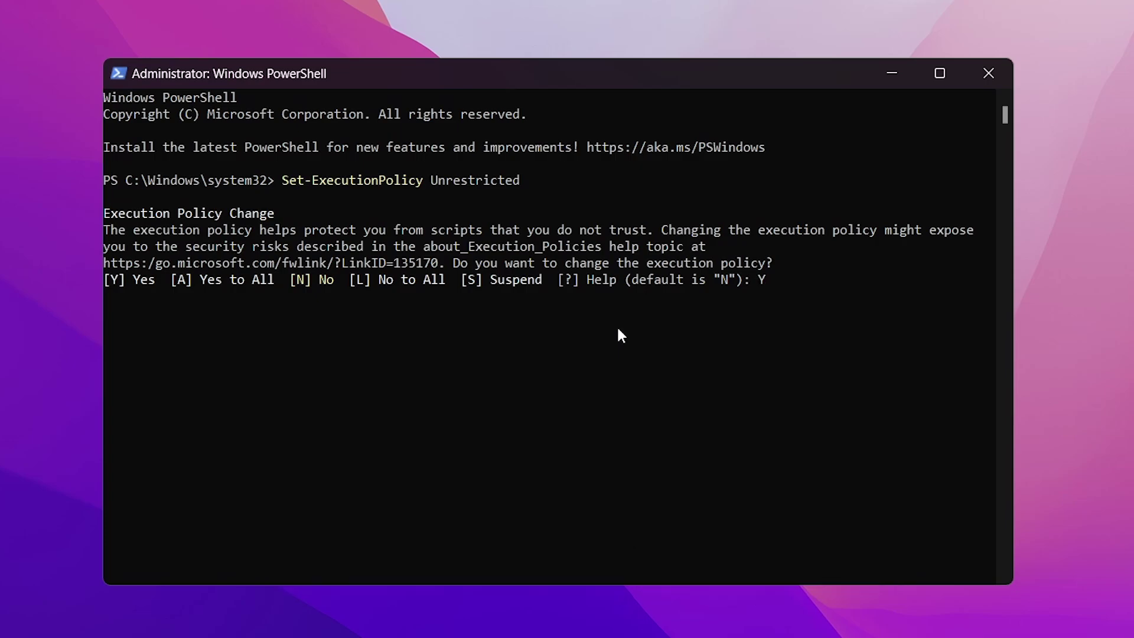
pyautogui.press('Return')
pyautogui.write('irm "https://github.com/memstechtips/Winhance/raw/main/Winhance.ps1" | iex')
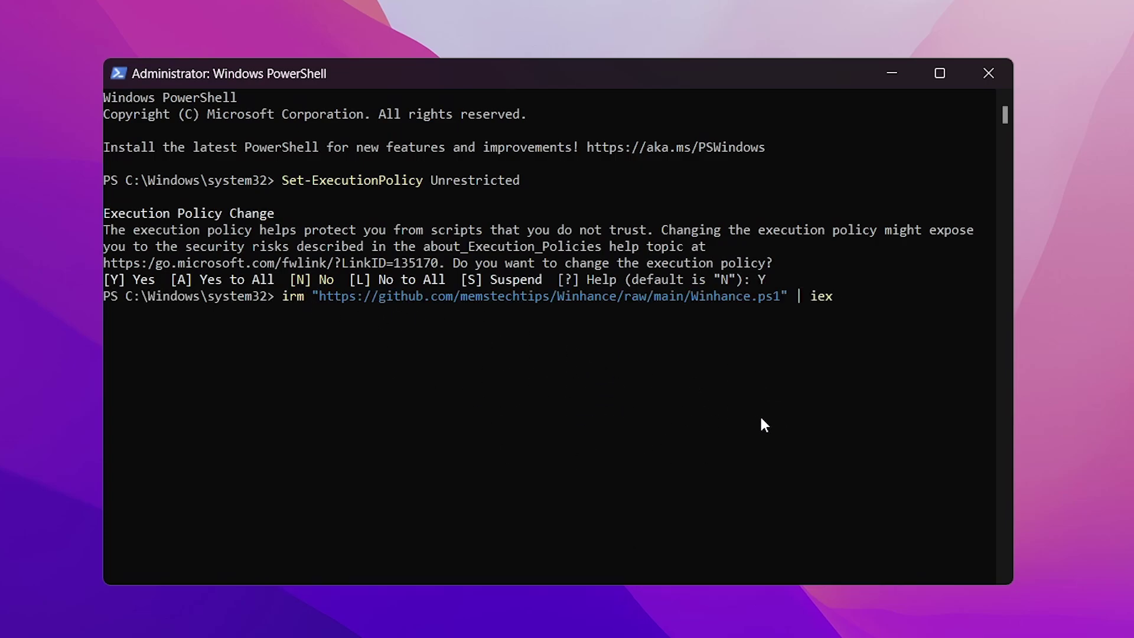
pyautogui.press('Return')
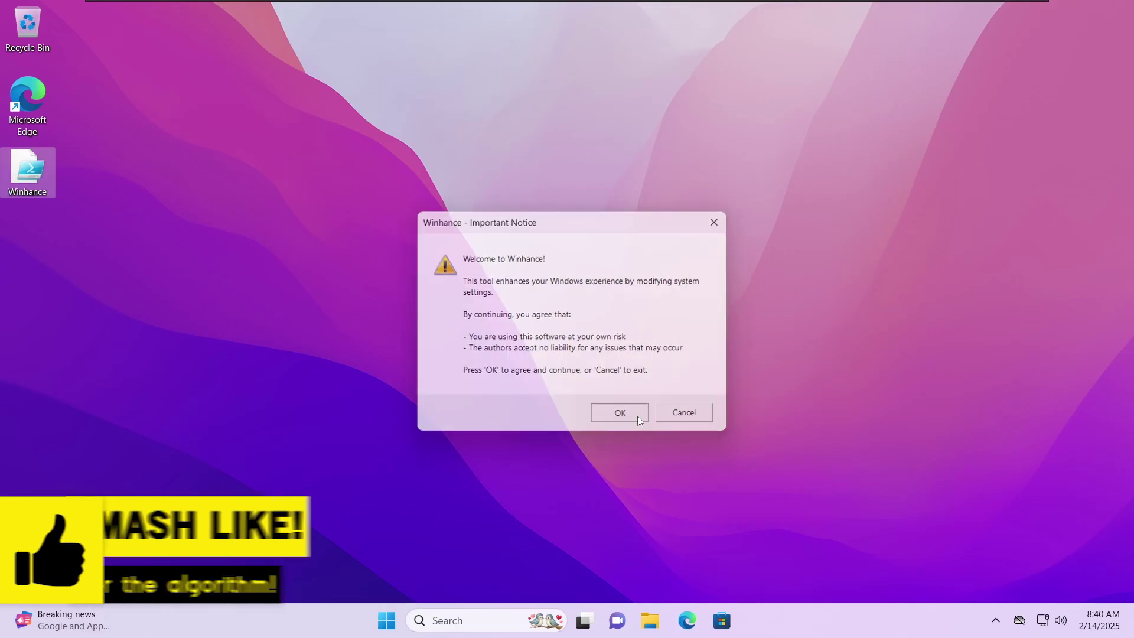
# Step: Accept the Winhance risk notice, dismiss the registry backup info, and expand Install Software
pyautogui.click(649, 468)
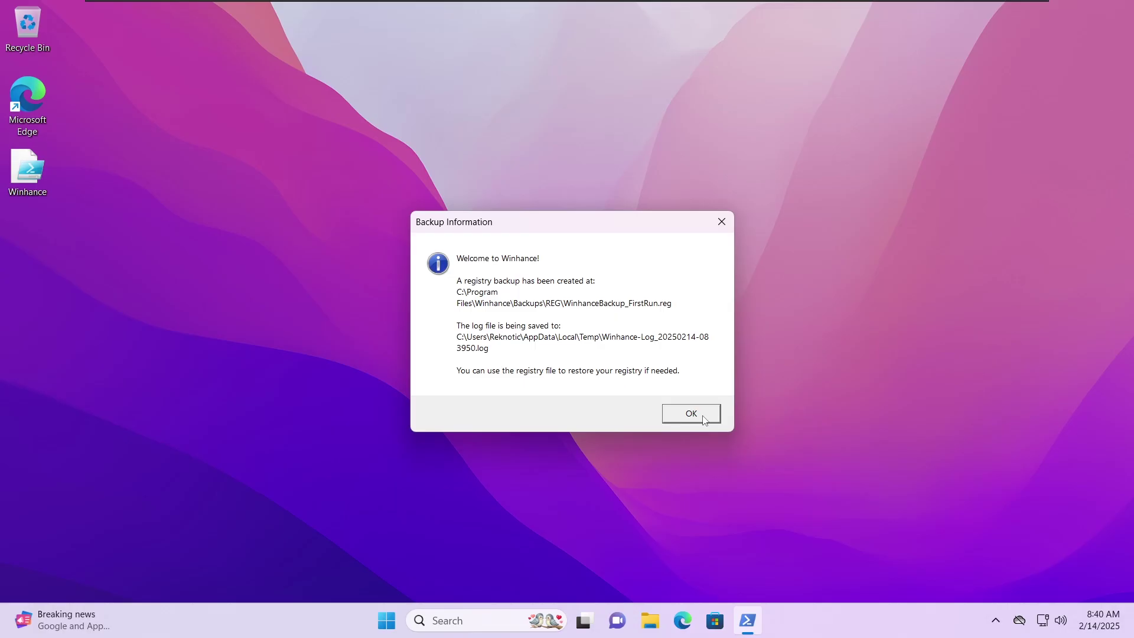
pyautogui.click(743, 474)
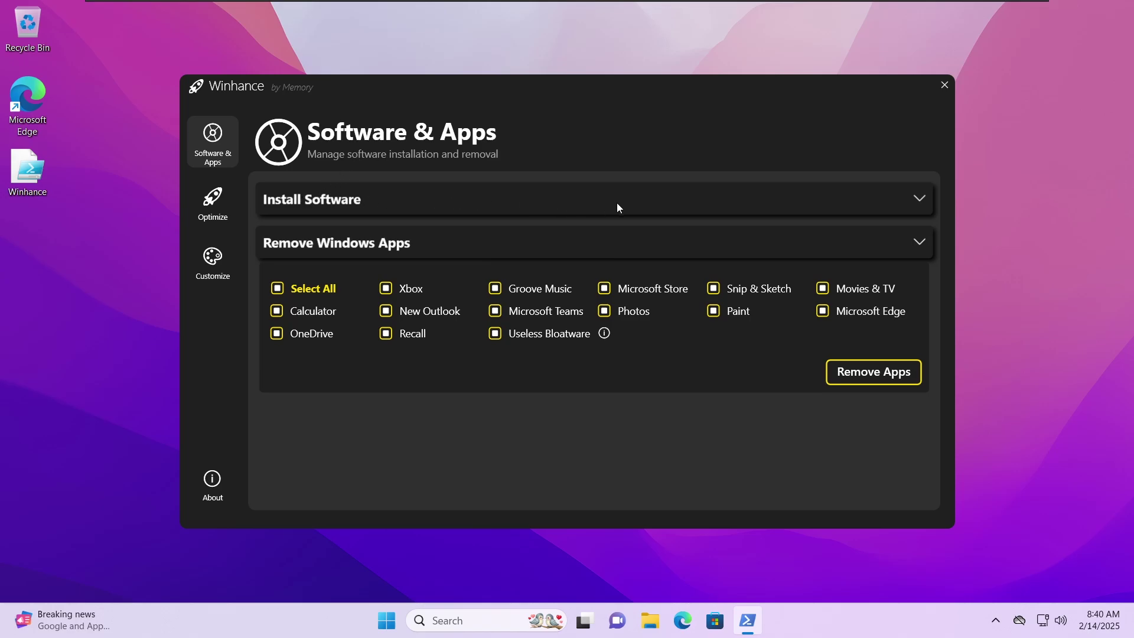
pyautogui.click(859, 198)
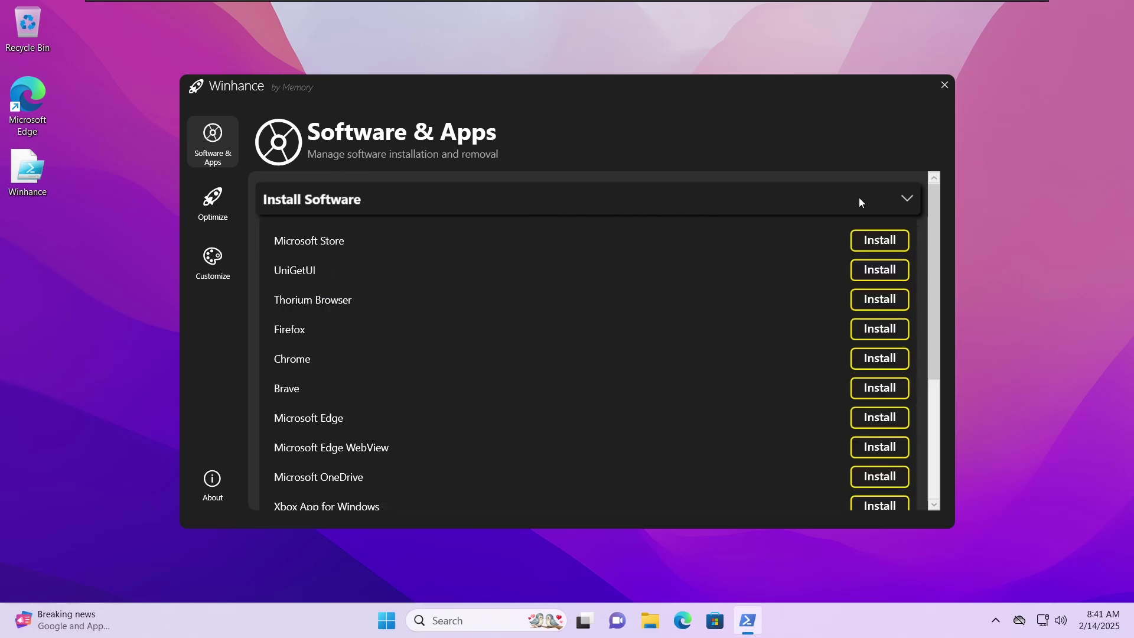
# Step: Scroll through the Install Software list, then collapse it to reveal Remove Windows Apps
pyautogui.scroll(-1, 693, 334)
pyautogui.scroll(1, 636, 371)
pyautogui.scroll(-1, 318, 416)
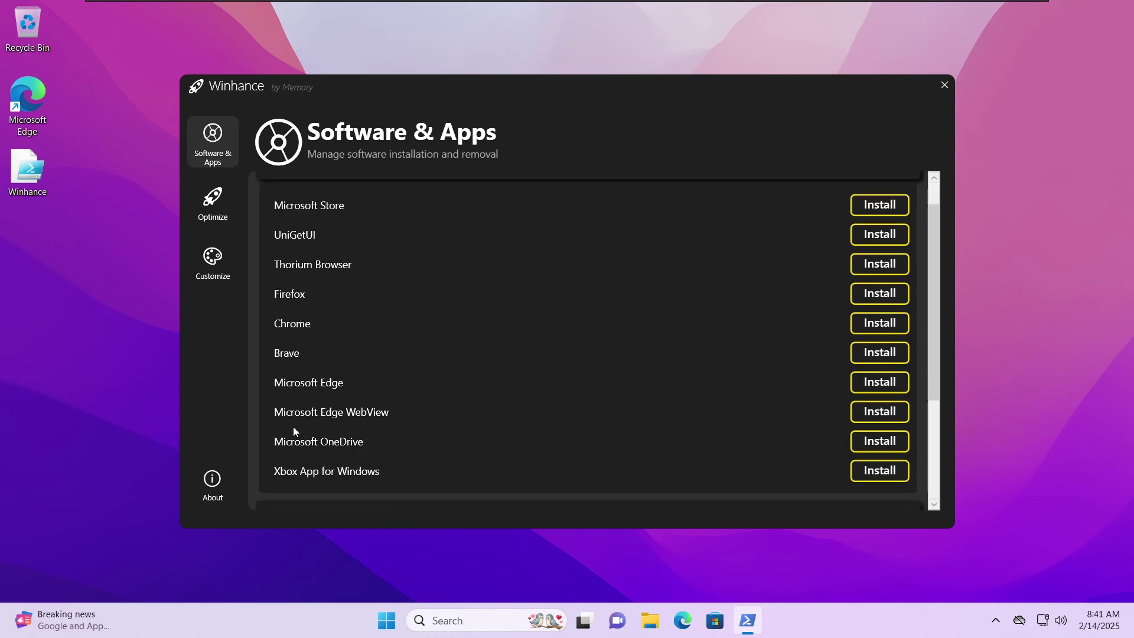
pyautogui.scroll(1, 555, 384)
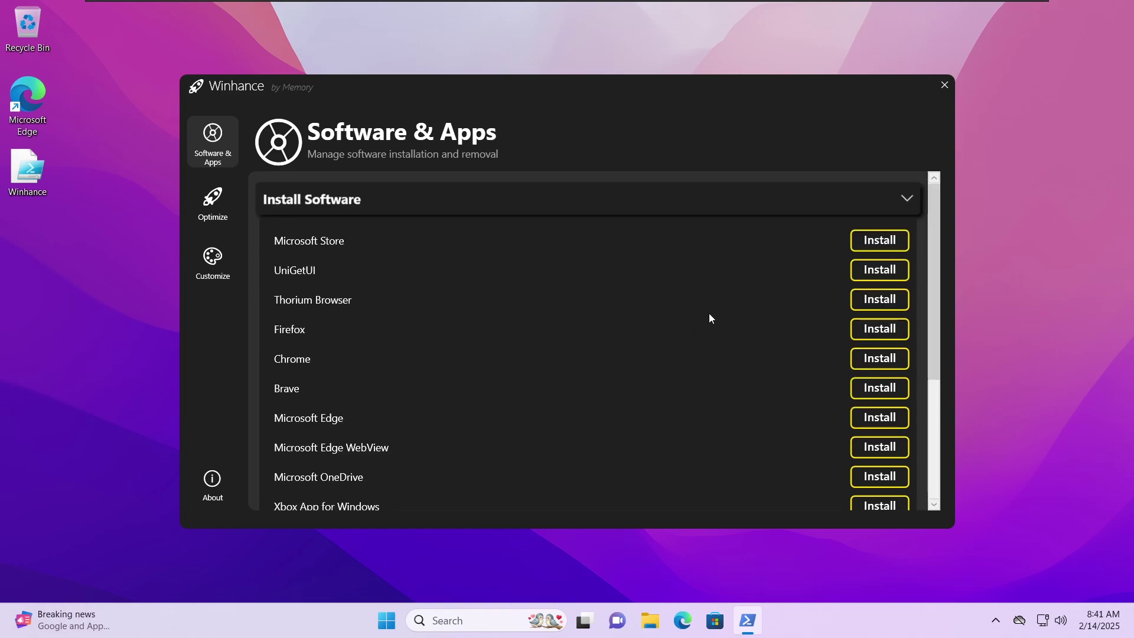
pyautogui.scroll(-1, 451, 349)
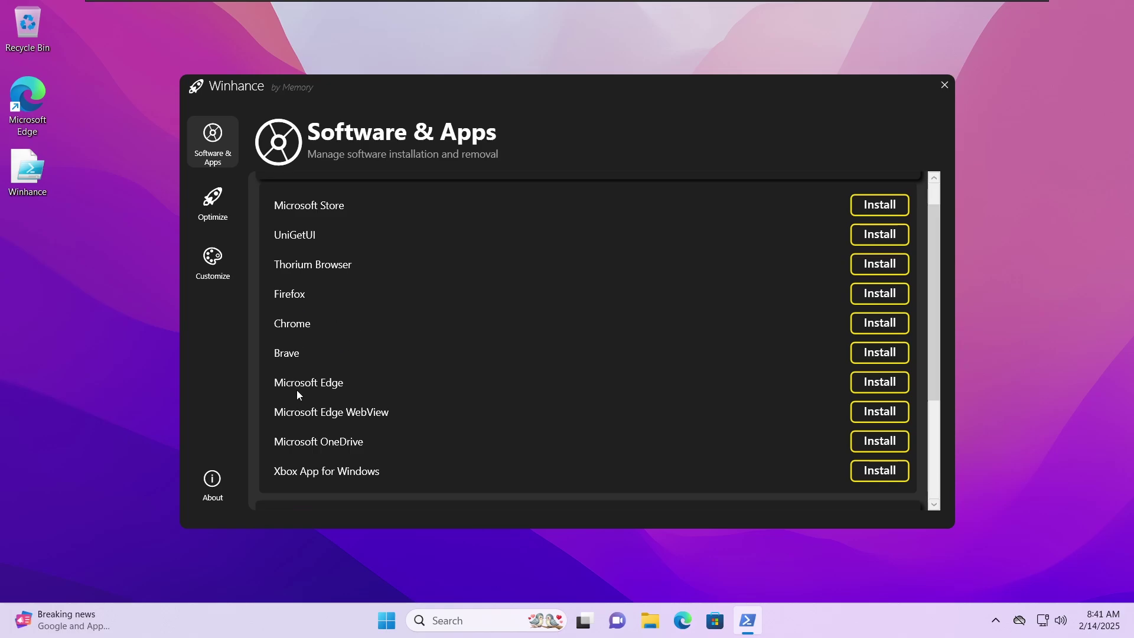
pyautogui.scroll(1, 515, 305)
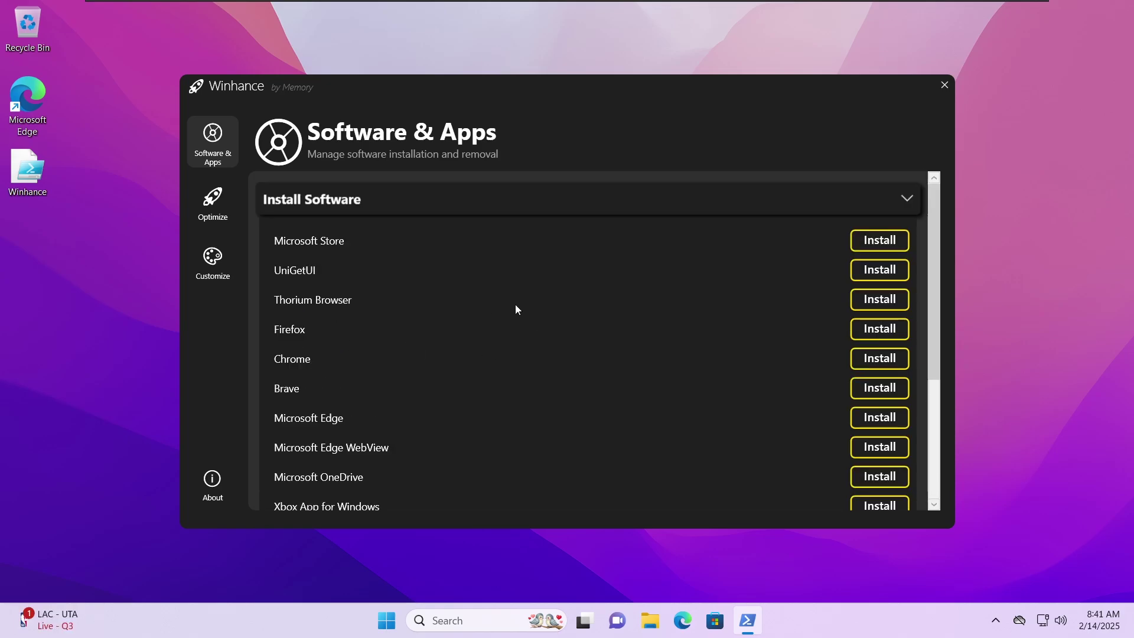
pyautogui.click(515, 200)
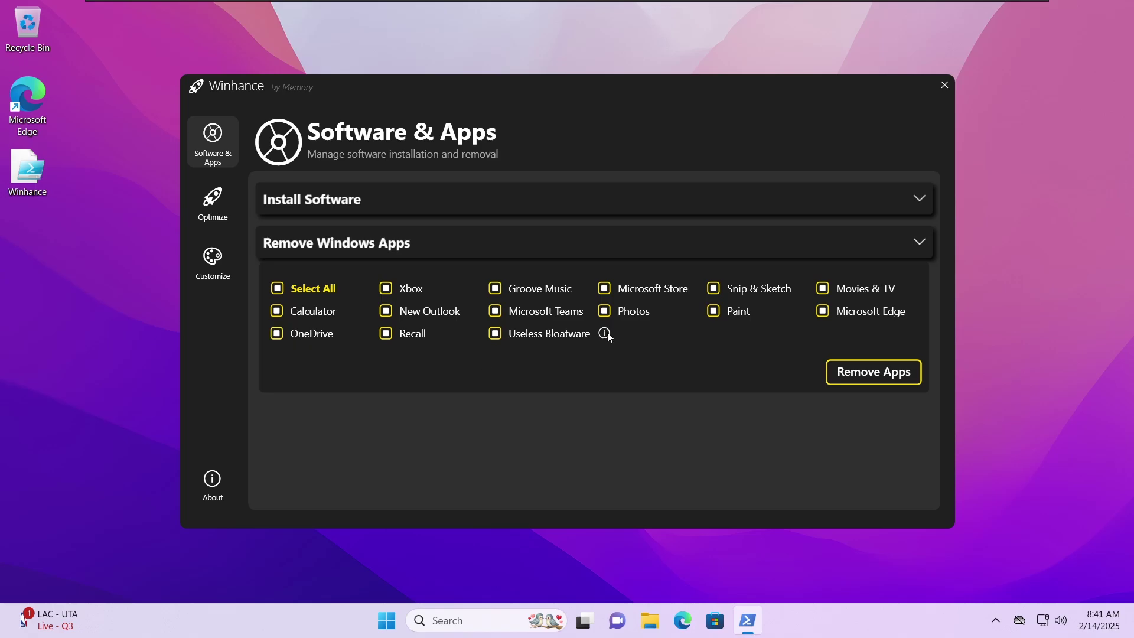
# Step: Untick Calculator in Remove Windows Apps, leaving Xbox, OneDrive, Edge and the rest selected
pyautogui.moveTo(605, 334)
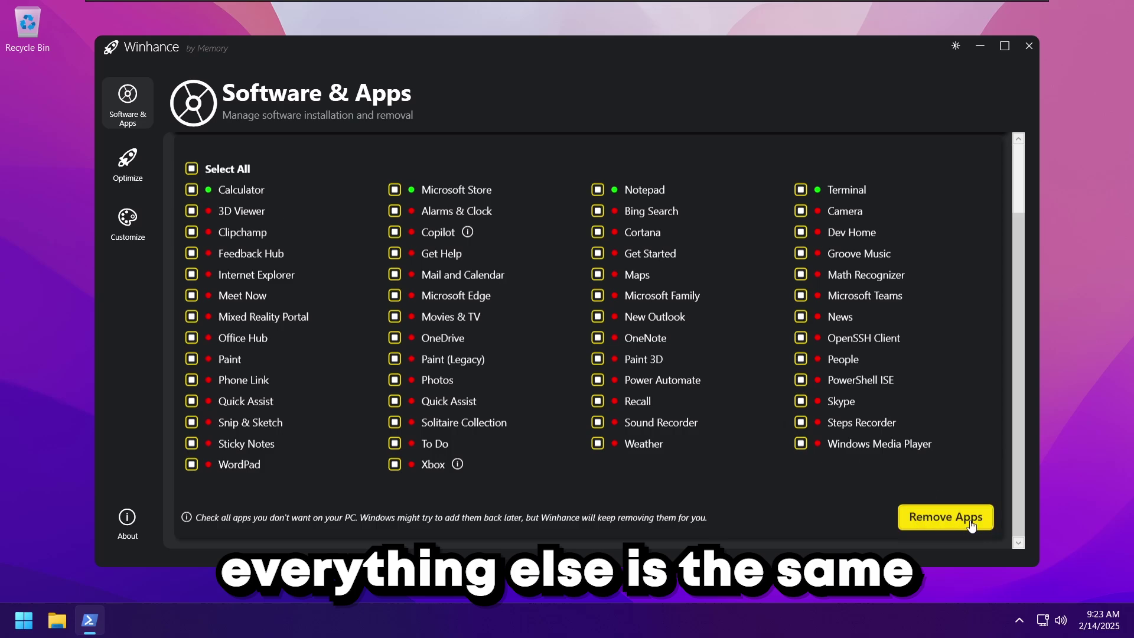
pyautogui.click(394, 338)
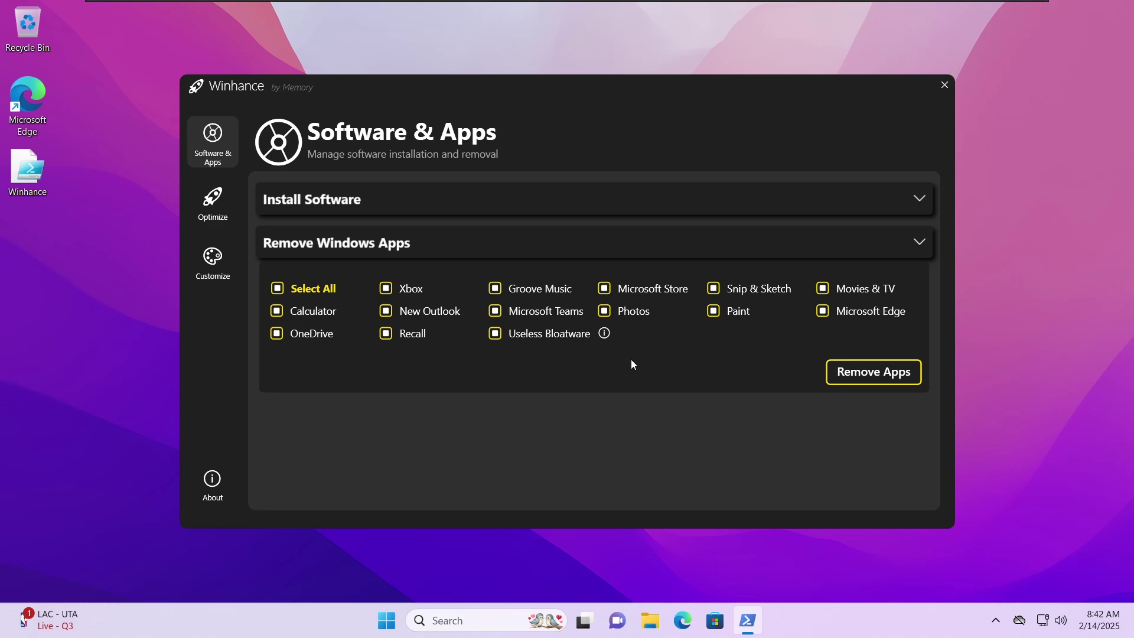
pyautogui.click(300, 312)
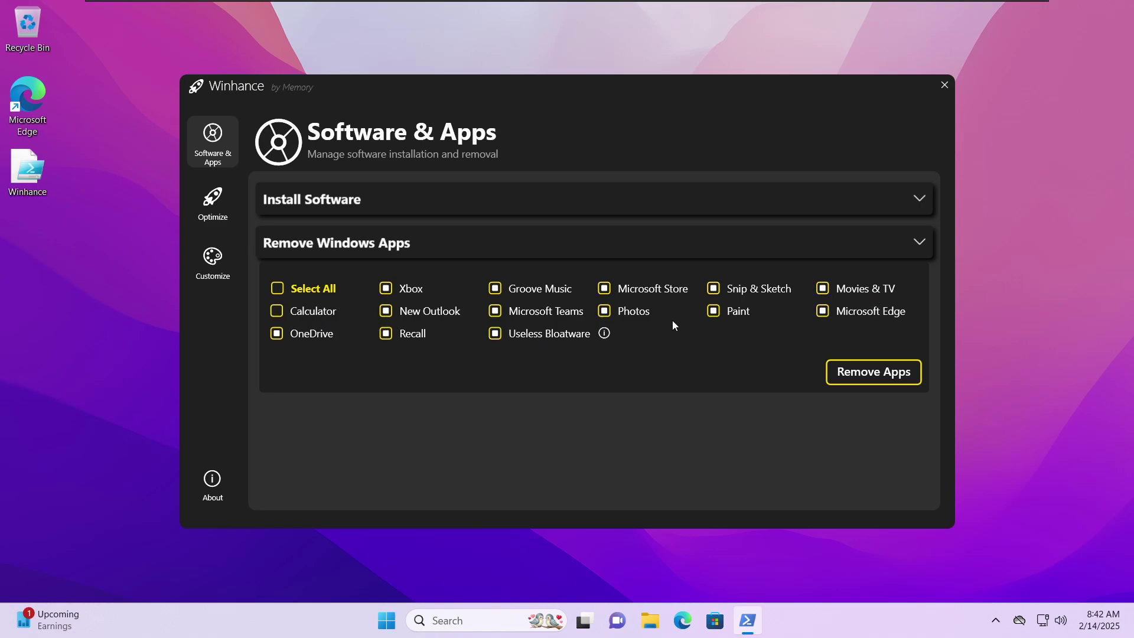
# Step: Start app removal, confirming Edge's removal and OneDrive's removal including its local folders and data
pyautogui.click(873, 372)
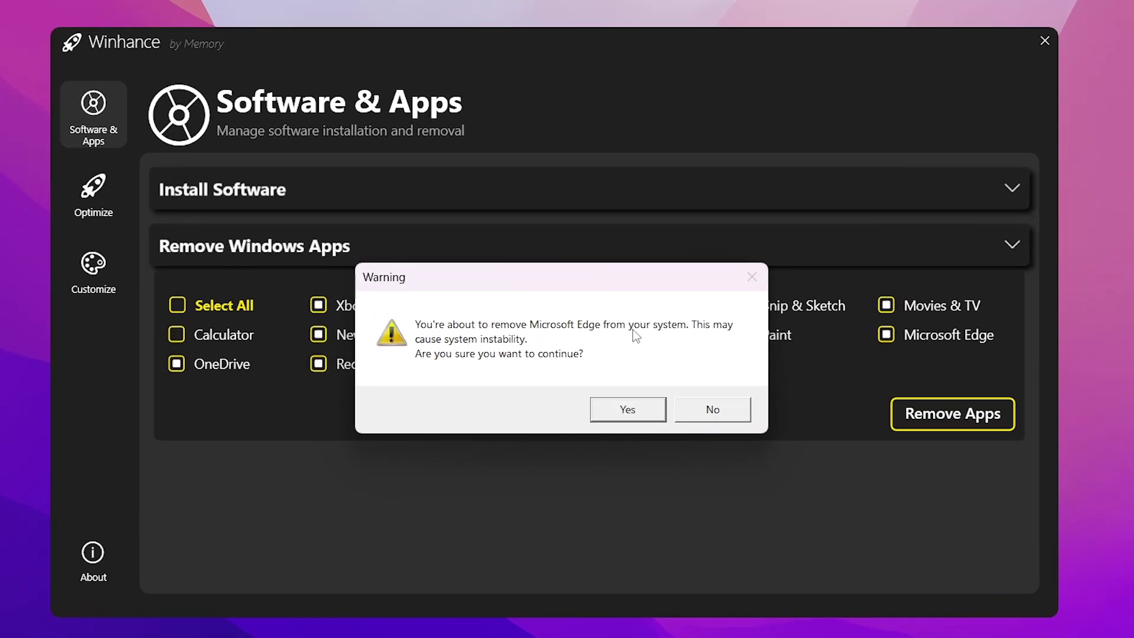
pyautogui.click(644, 410)
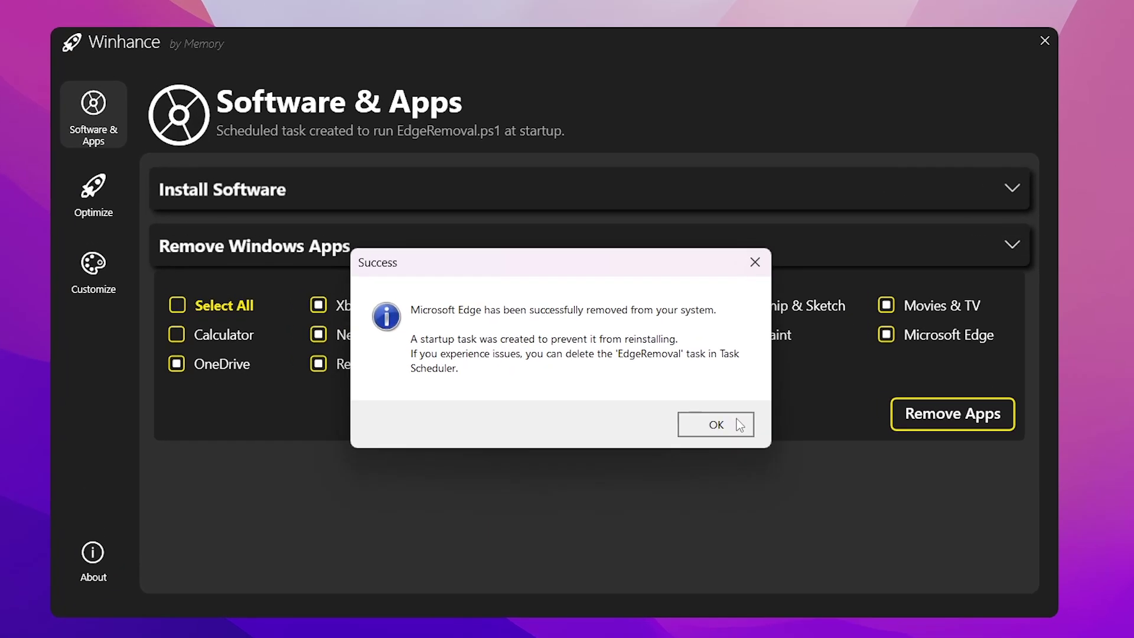
pyautogui.click(706, 377)
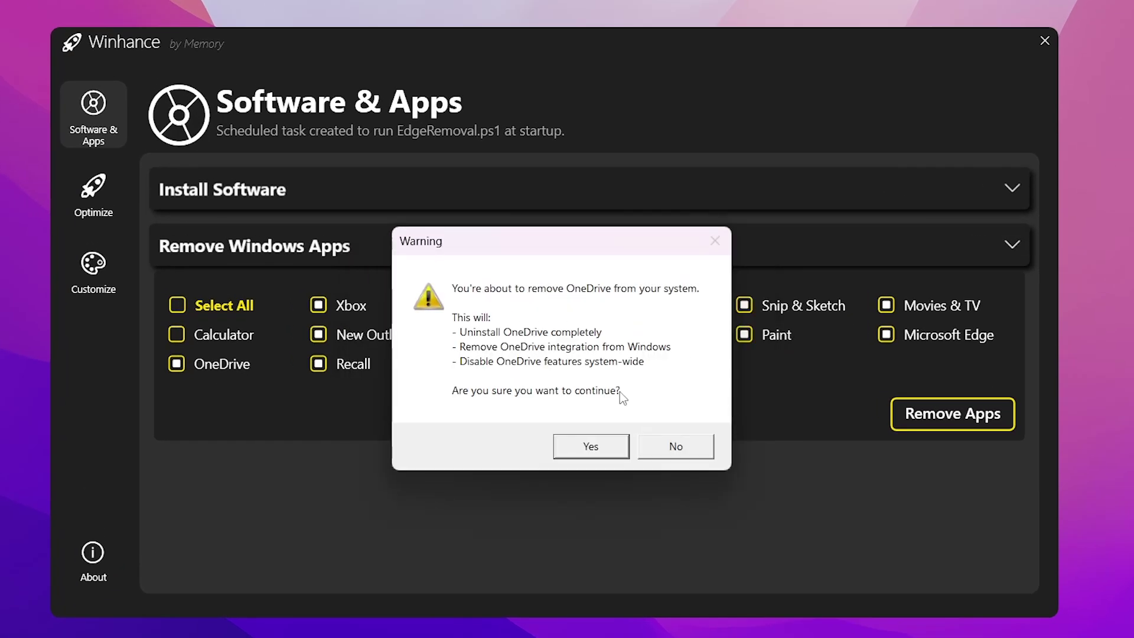
pyautogui.click(591, 446)
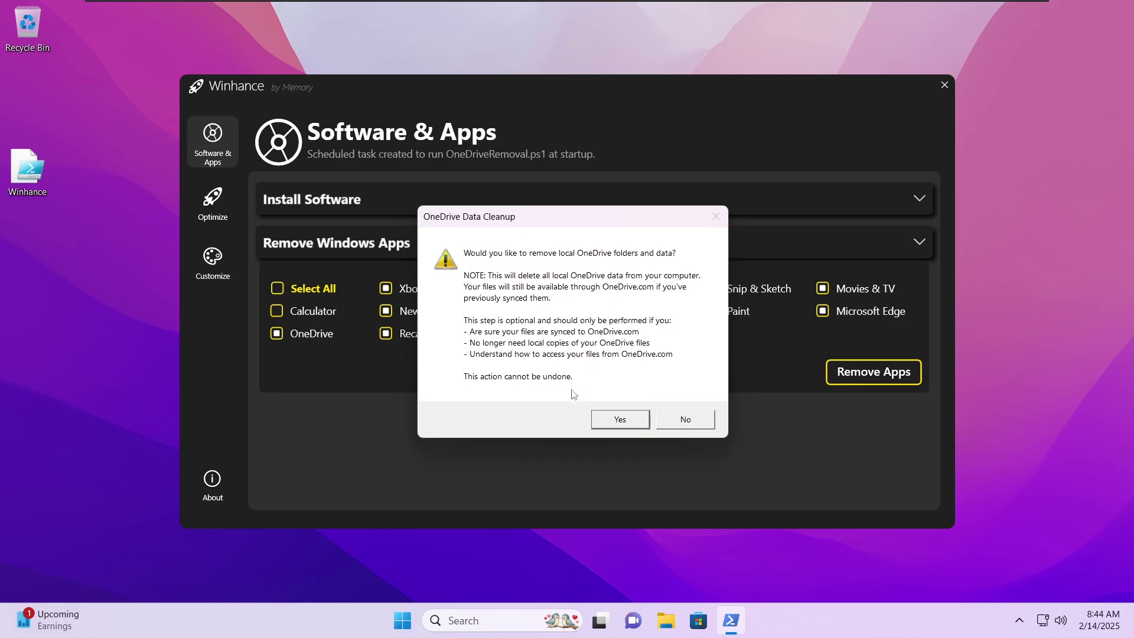
pyautogui.click(614, 421)
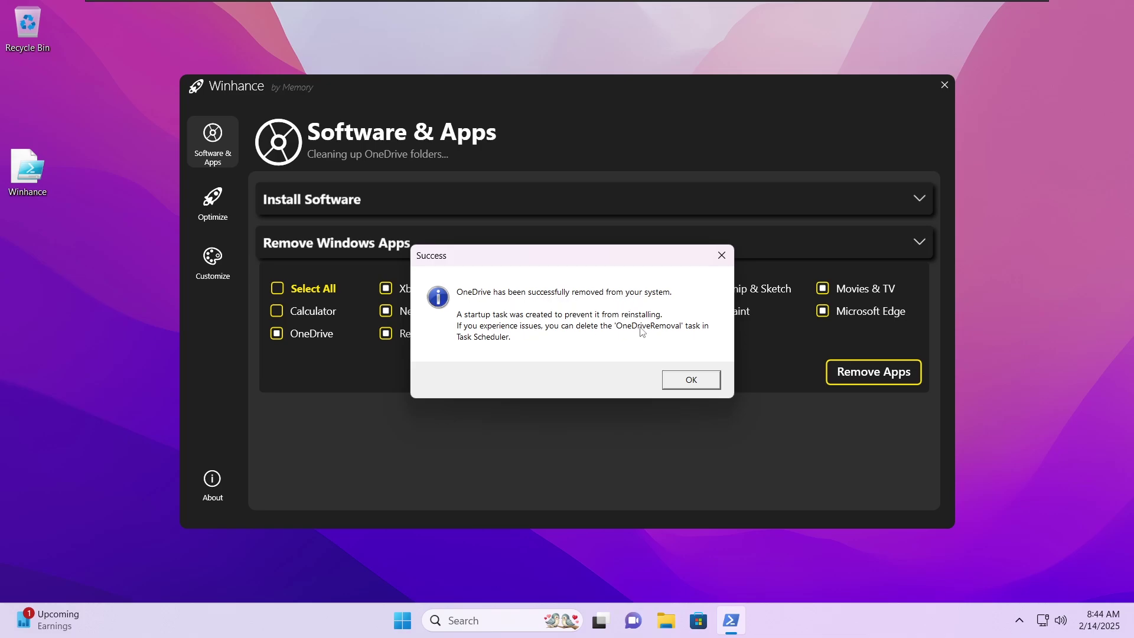
# Step: Acknowledge OneDrive's removal and confirm removal of the remaining selected apps
pyautogui.click(690, 380)
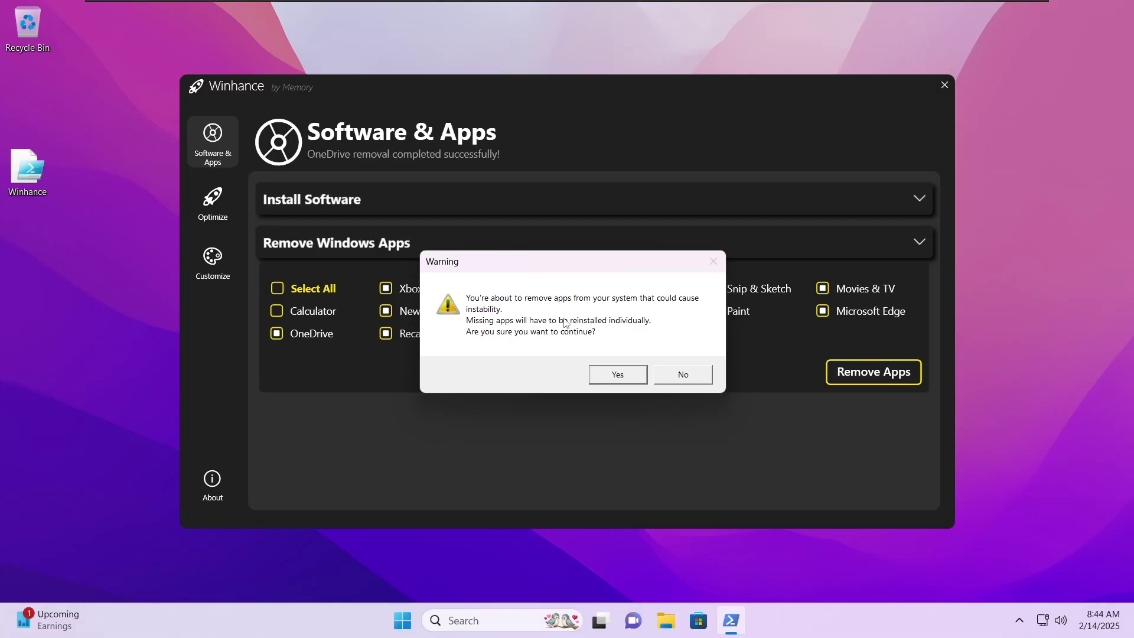
pyautogui.click(618, 375)
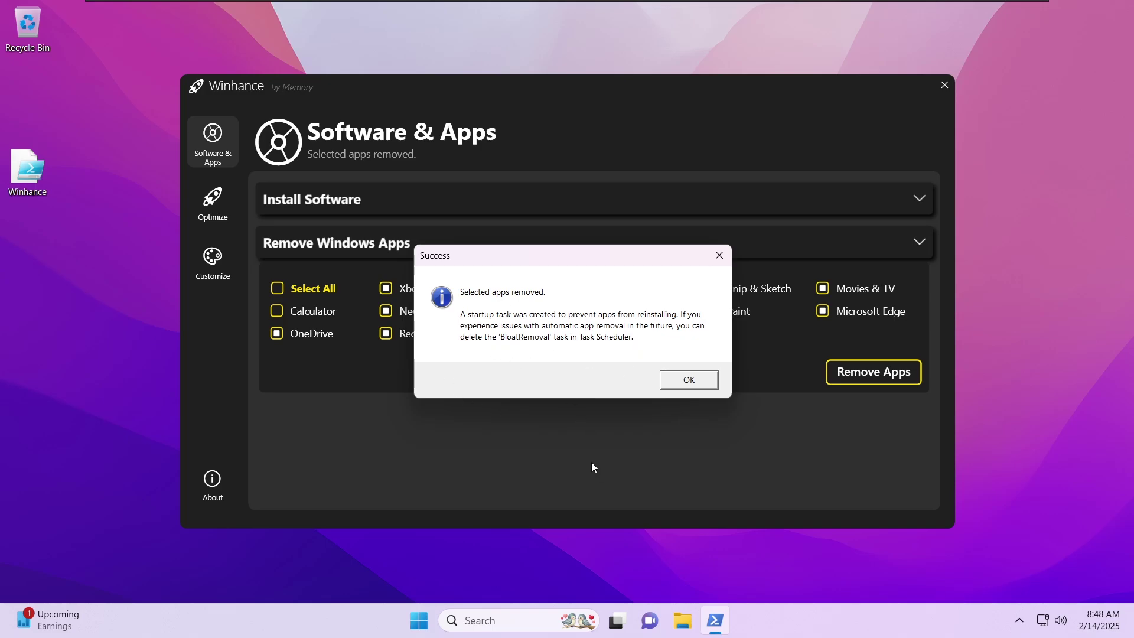
pyautogui.click(690, 383)
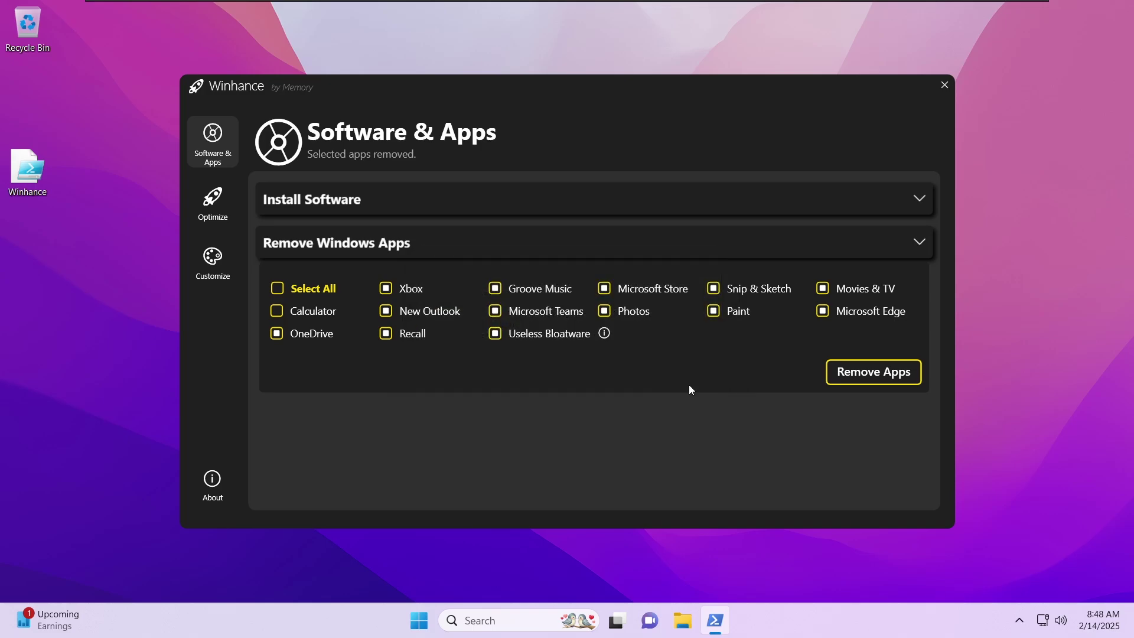
# Step: Check the Start menu for remaining apps, then go to Winhance's Optimize page
pyautogui.click(419, 620)
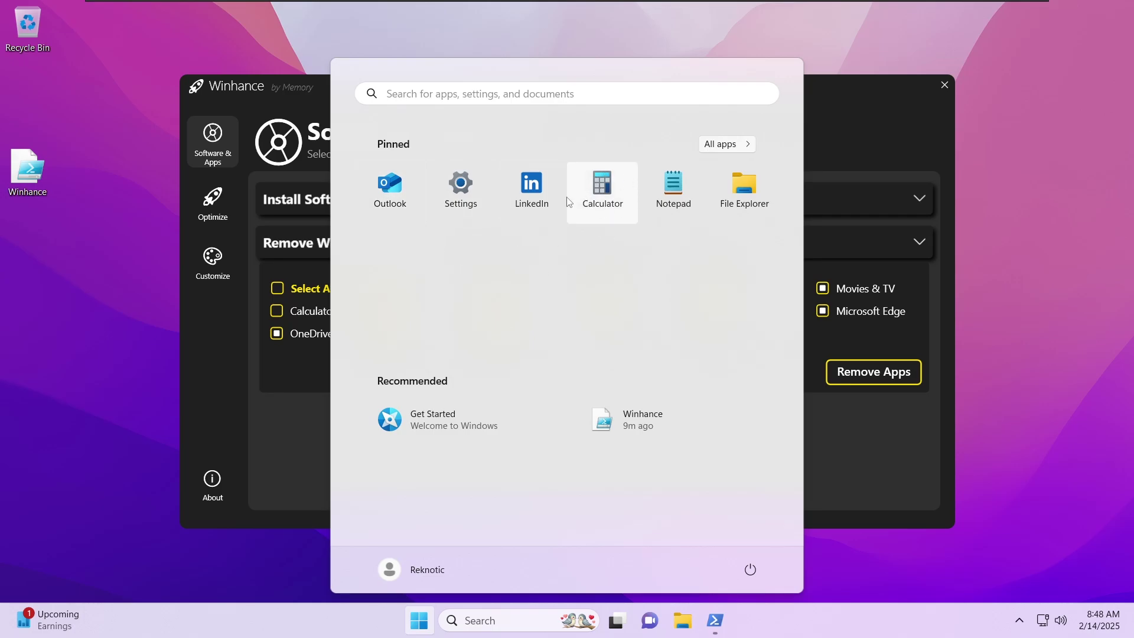
pyautogui.click(299, 404)
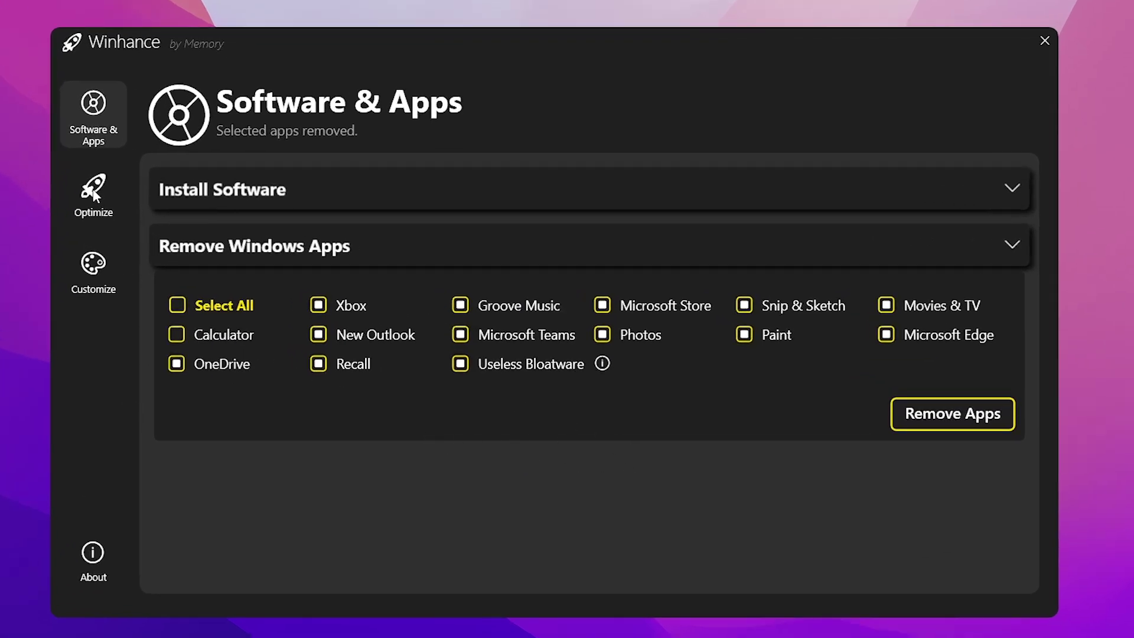
pyautogui.click(93, 189)
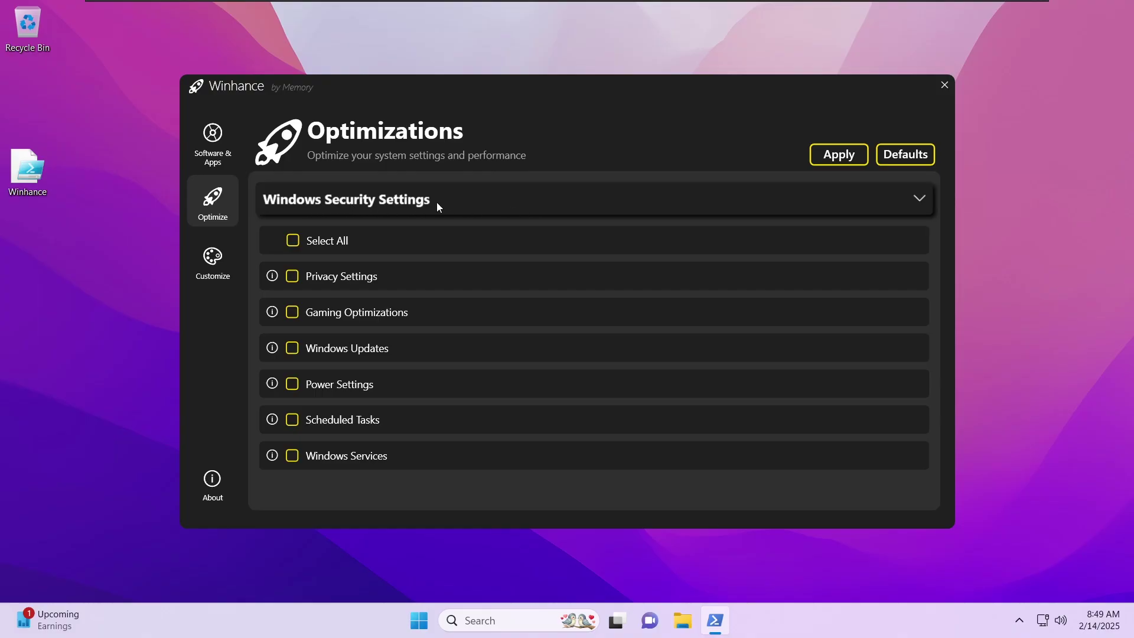
# Step: Expand Windows Security Settings and drag the UAC Notification Level slider from Moderate to Low
pyautogui.click(537, 208)
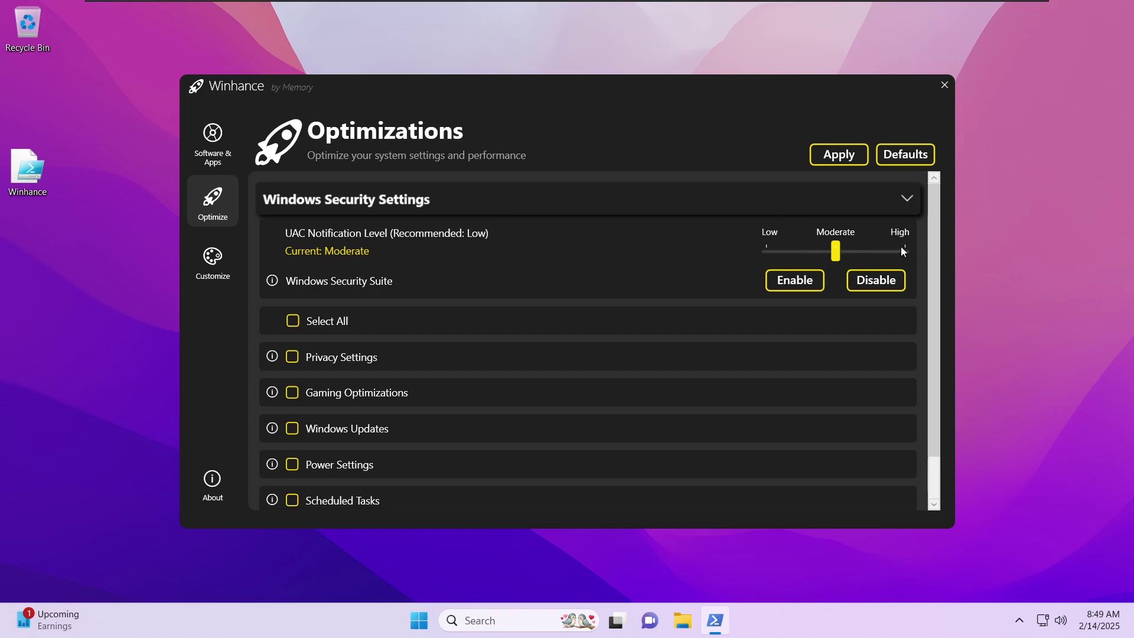
pyautogui.moveTo(835, 251); pyautogui.dragTo(746, 246)
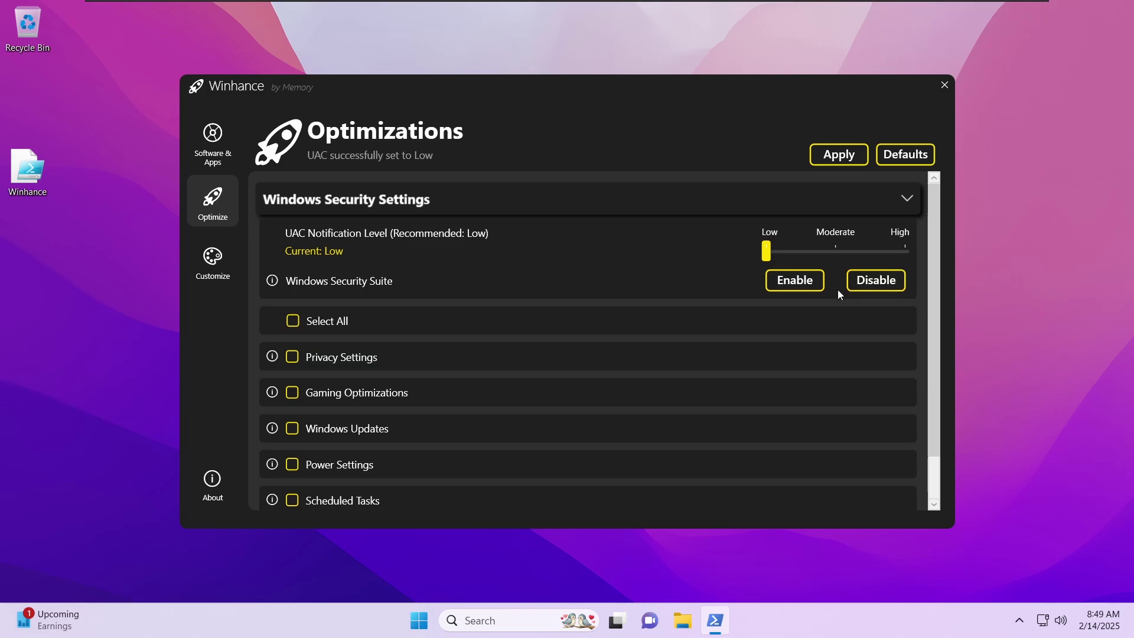
pyautogui.moveTo(275, 284)
# Step: Open Windows Security from Start search and review its Security at a glance overview
pyautogui.click(419, 620)
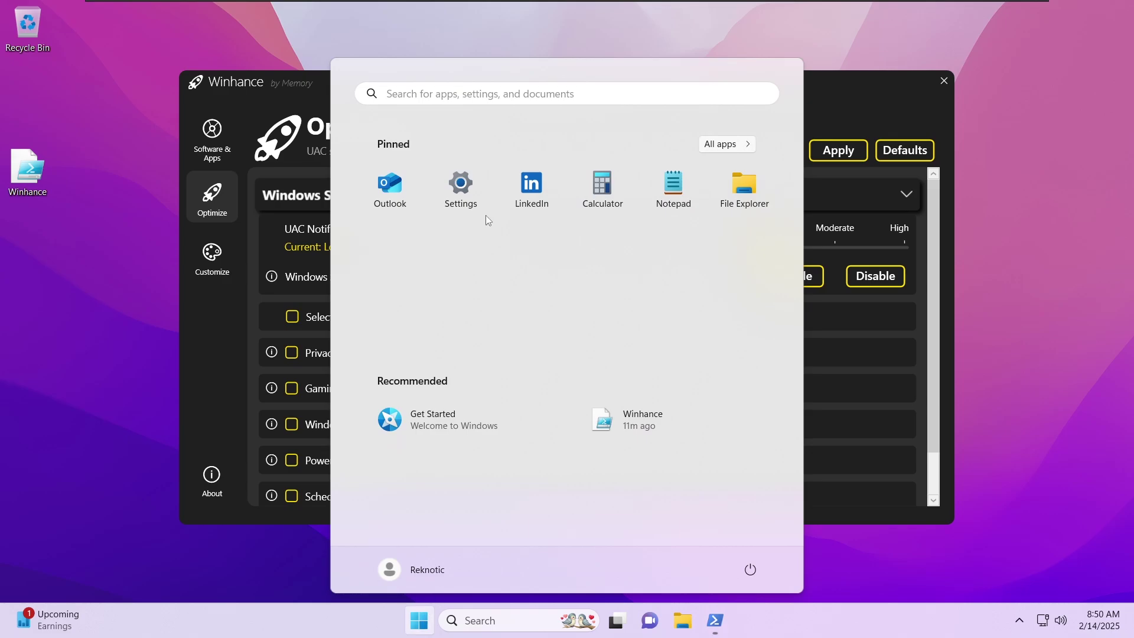
pyautogui.click(461, 95)
pyautogui.click(401, 195)
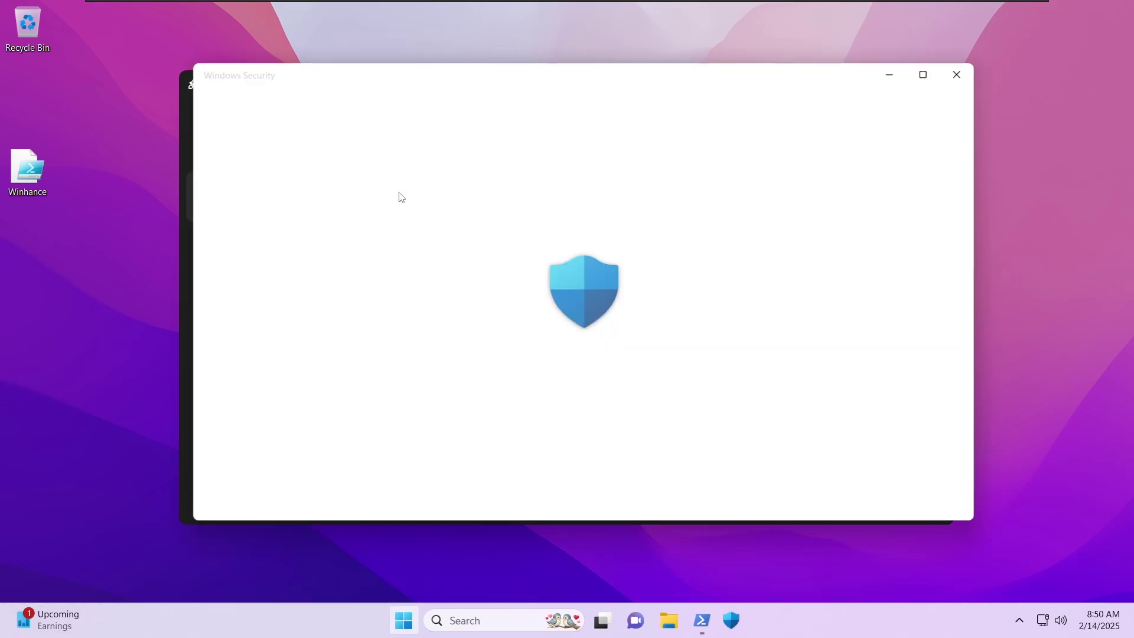
pyautogui.scroll(-1, 601, 291)
pyautogui.scroll(5, 571, 333)
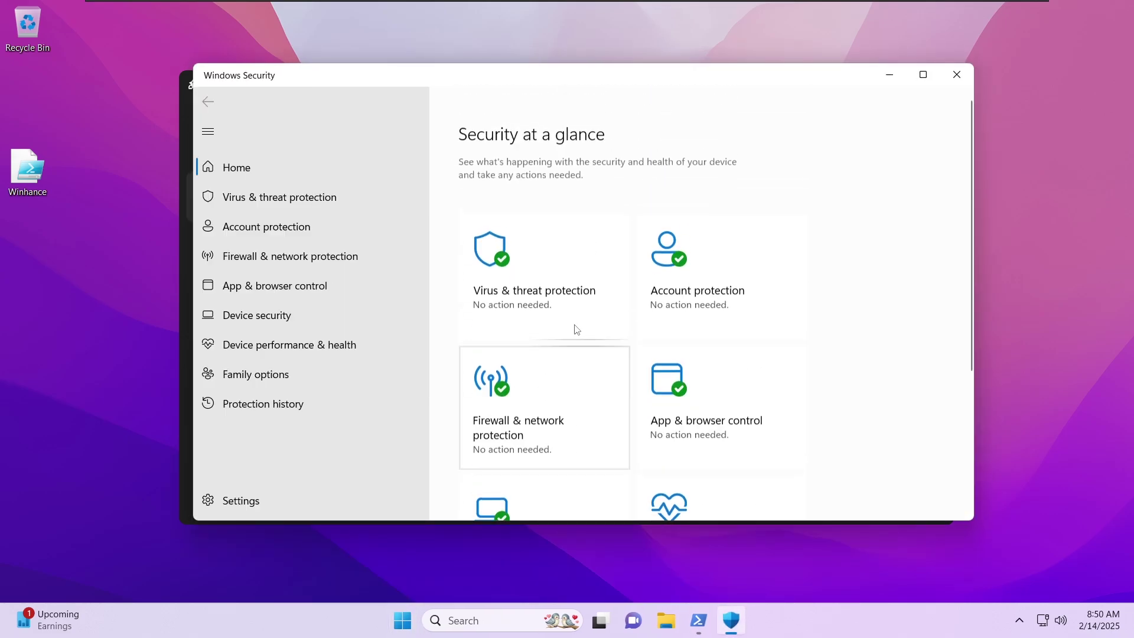
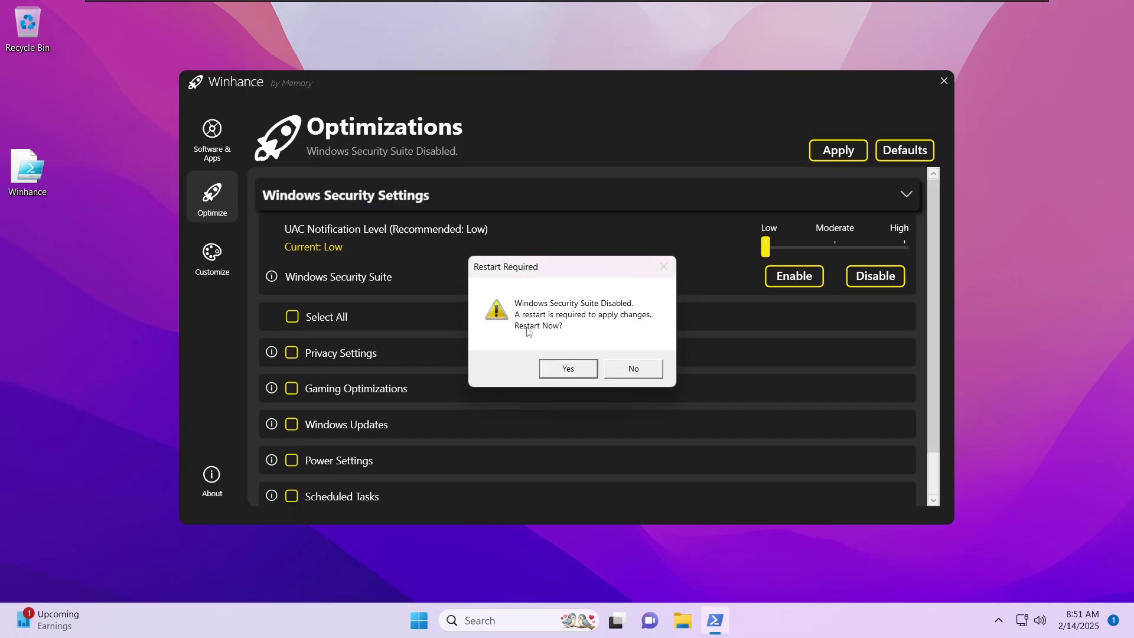
# Step: Decline the restart for now and scroll to show all optimization categories
pyautogui.click(629, 370)
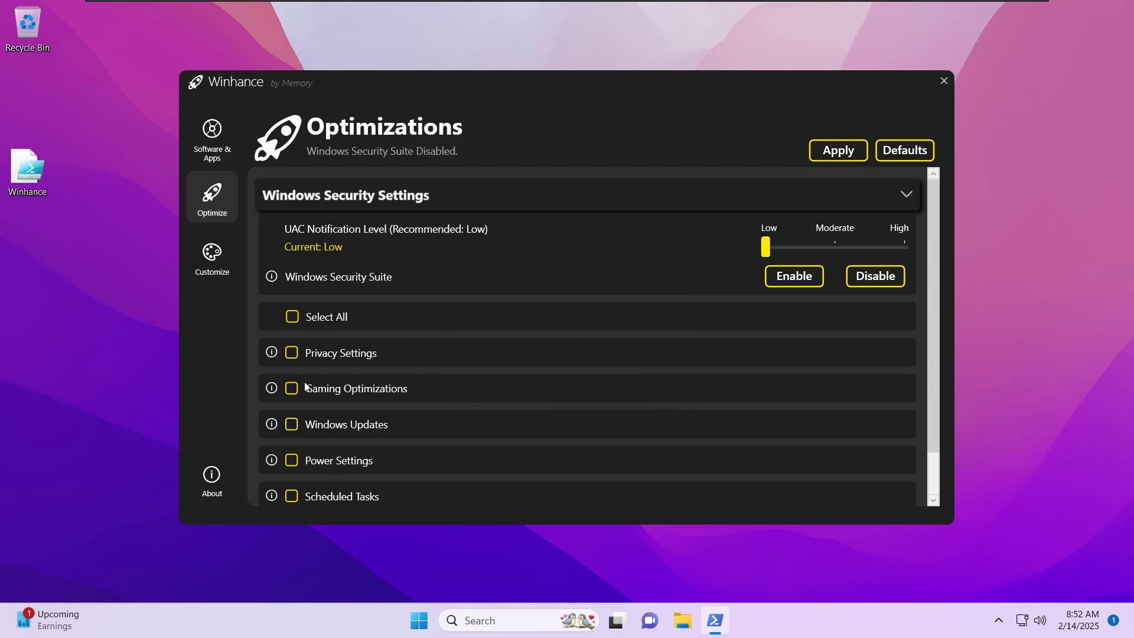
pyautogui.scroll(-2, 416, 337)
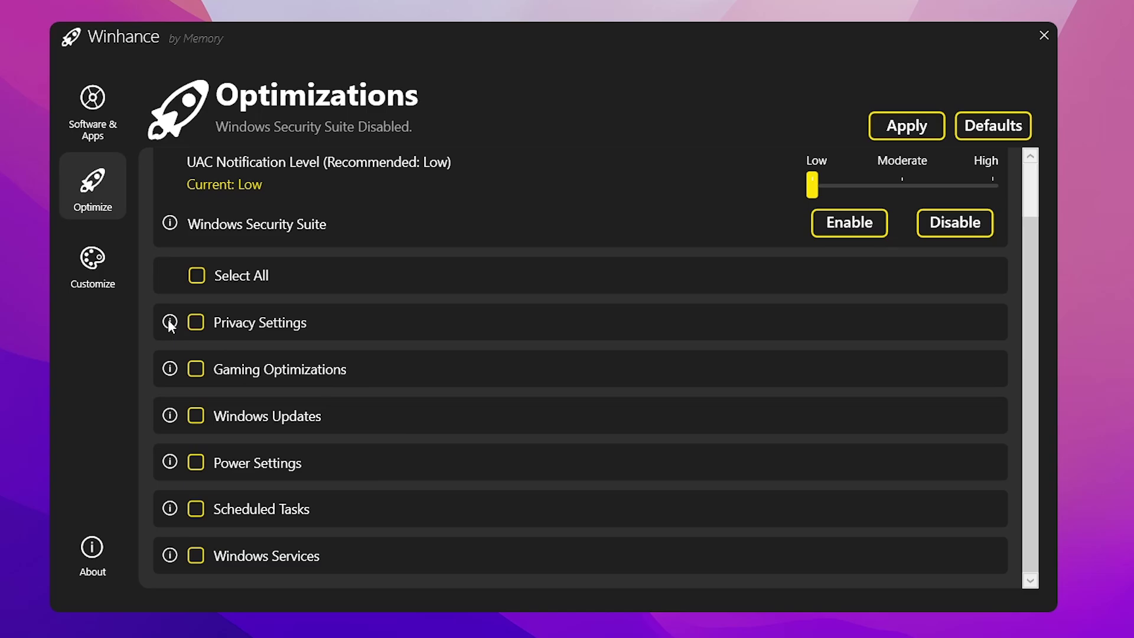
pyautogui.moveTo(170, 325)
# Step: Tick Privacy Settings, Gaming Optimizations, Windows Updates, Power Settings, Scheduled Tasks and Windows Services
pyautogui.click(196, 322)
pyautogui.moveTo(169, 371)
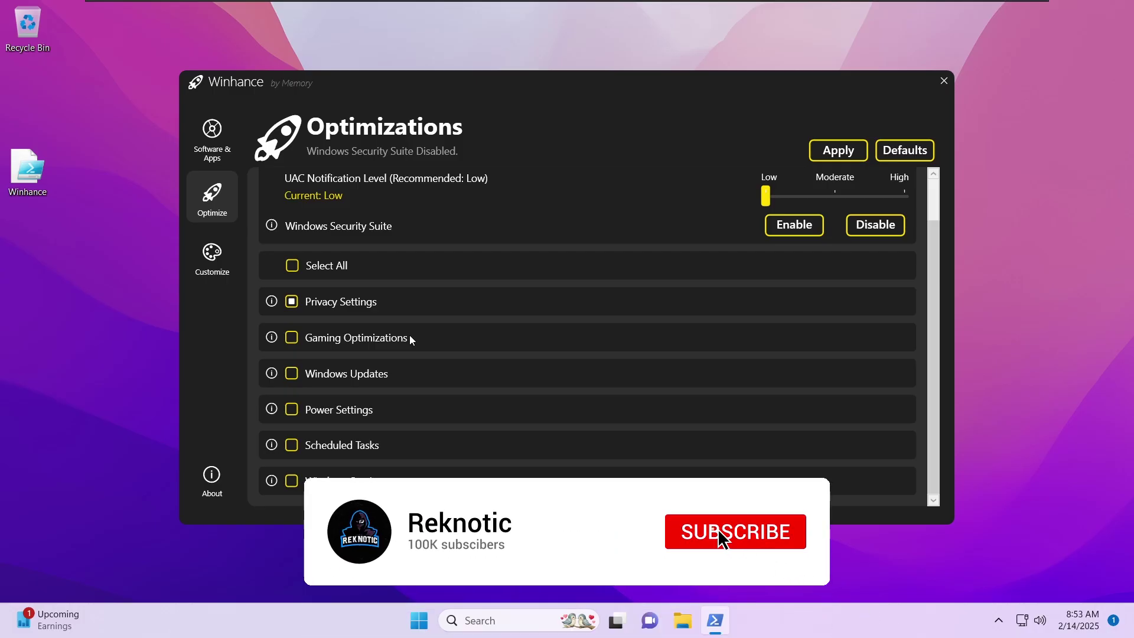
pyautogui.click(294, 339)
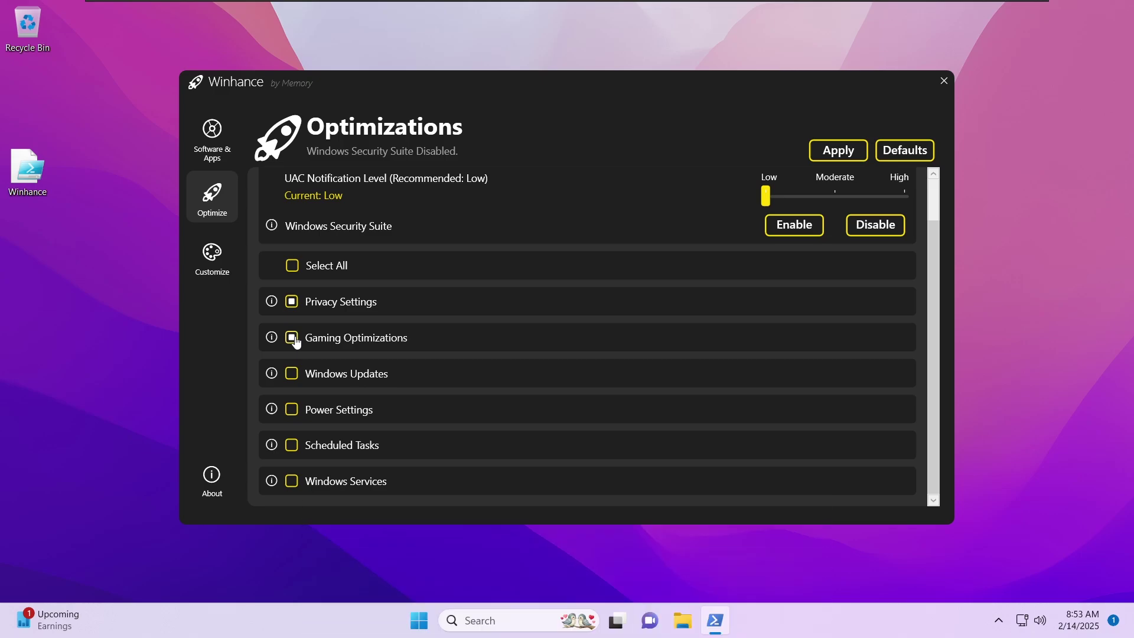
pyautogui.moveTo(272, 373)
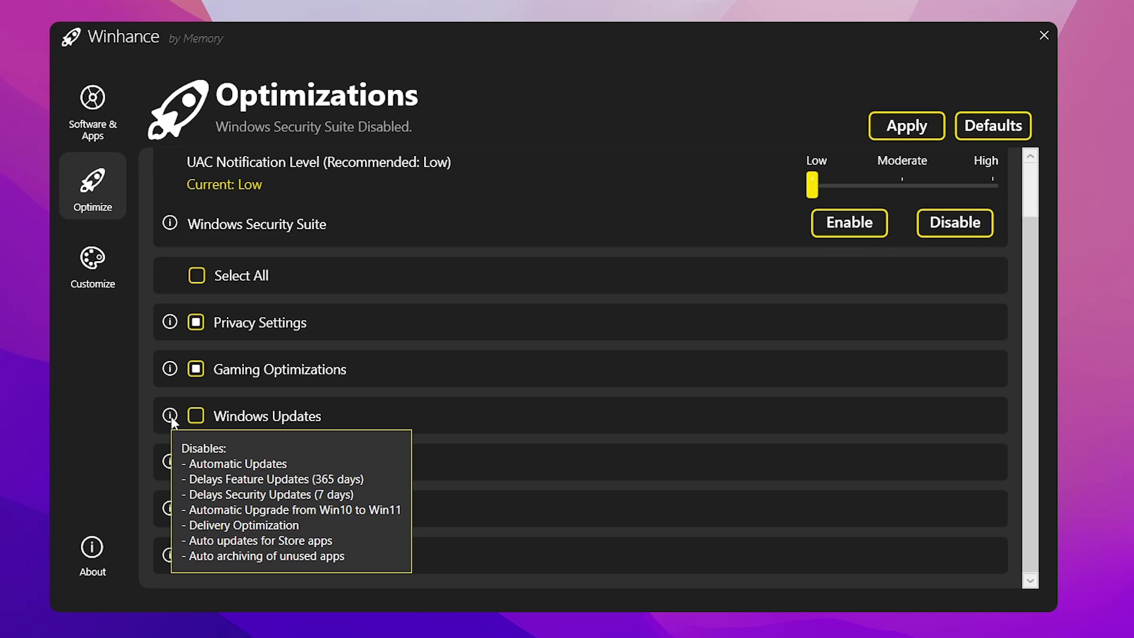
pyautogui.click(171, 415)
pyautogui.moveTo(176, 459)
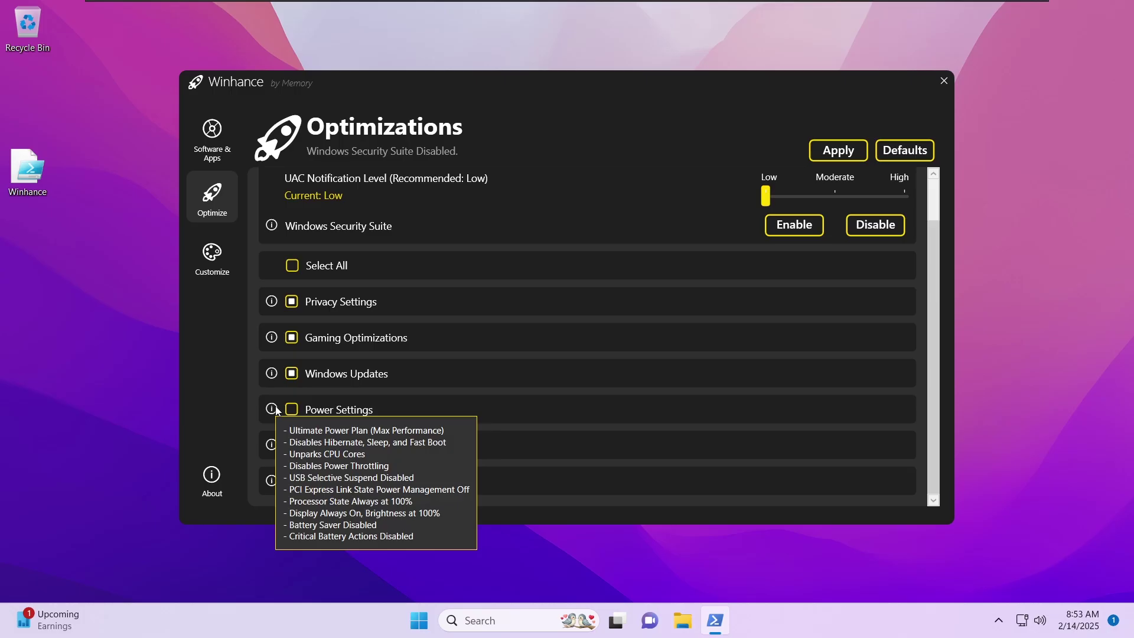
pyautogui.click(195, 462)
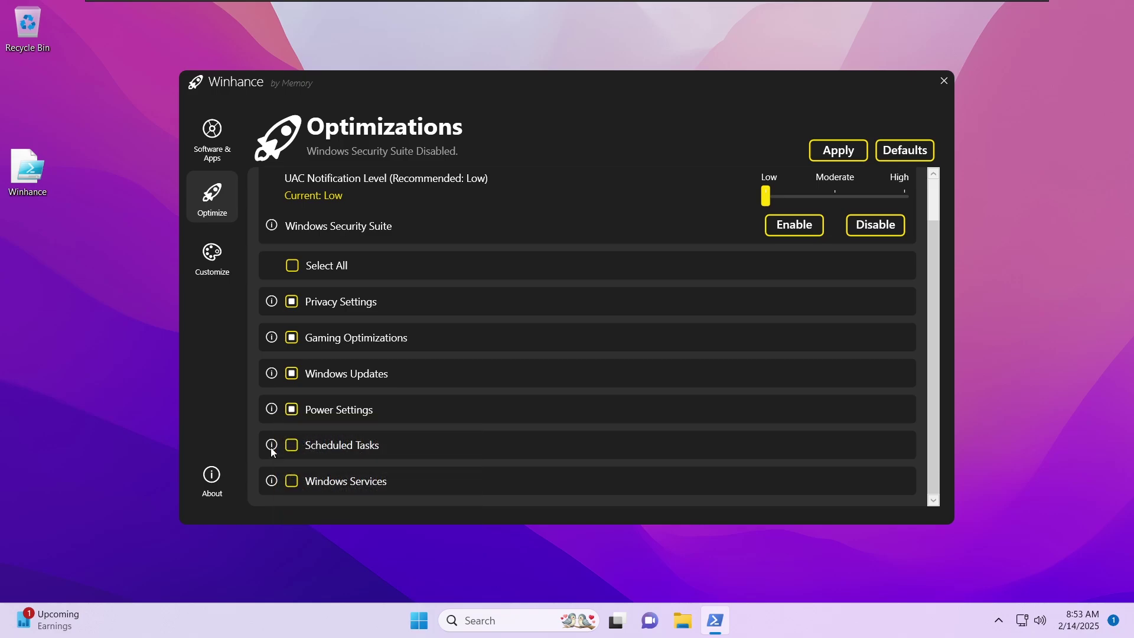
pyautogui.moveTo(271, 446)
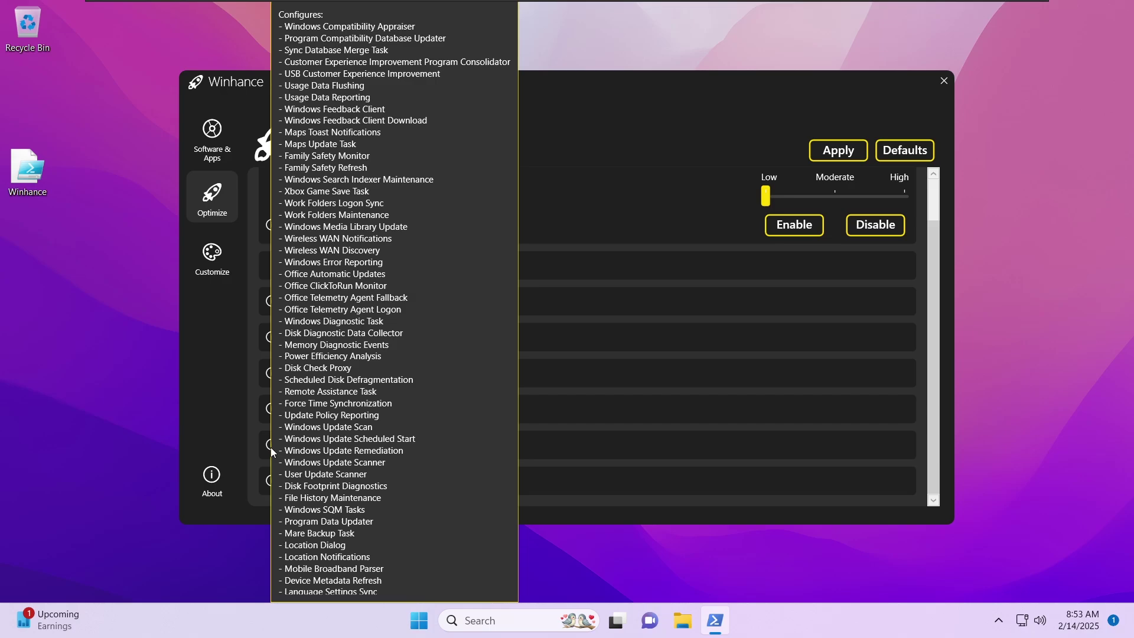
pyautogui.click(293, 446)
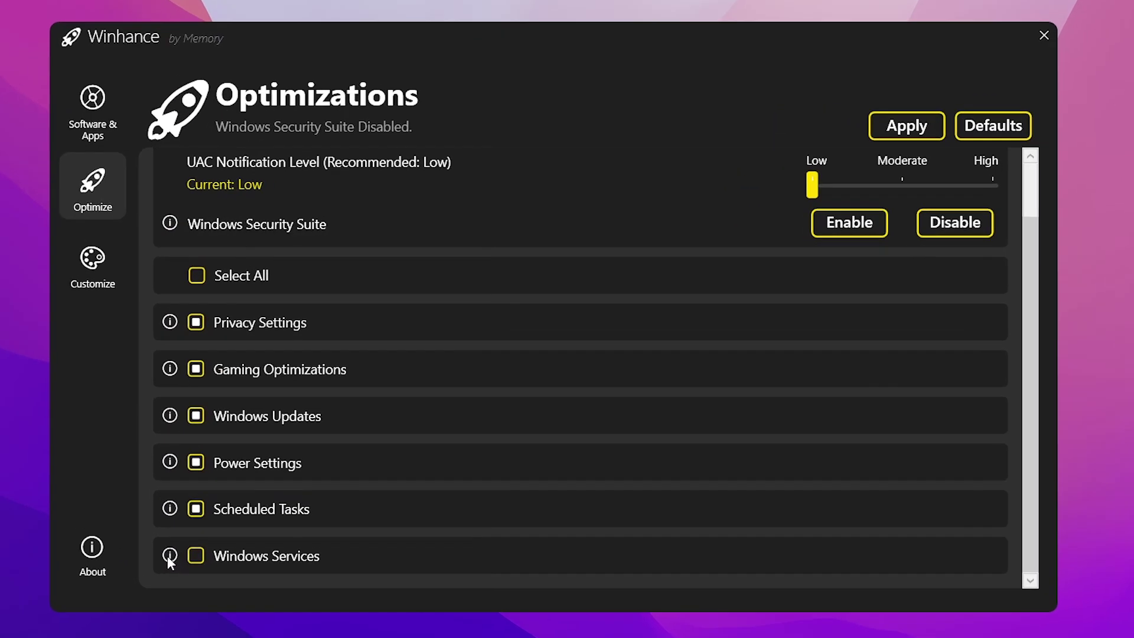
pyautogui.moveTo(270, 480)
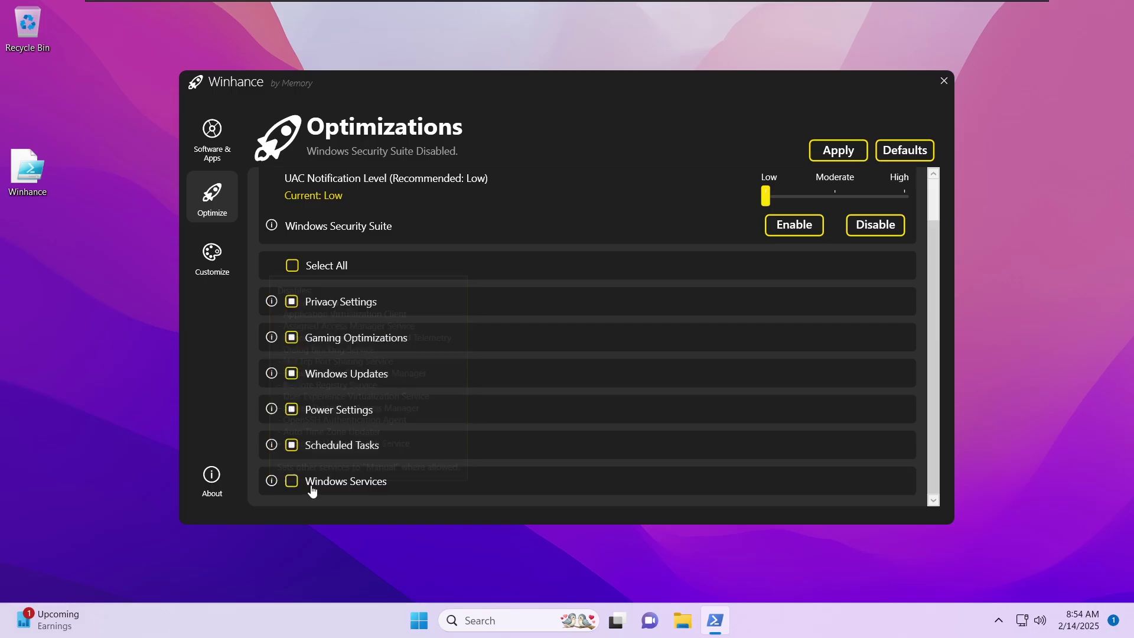
pyautogui.click(295, 482)
# Step: Apply all six categories, dismiss the completion message, and leave only Privacy Settings selected
pyautogui.click(852, 150)
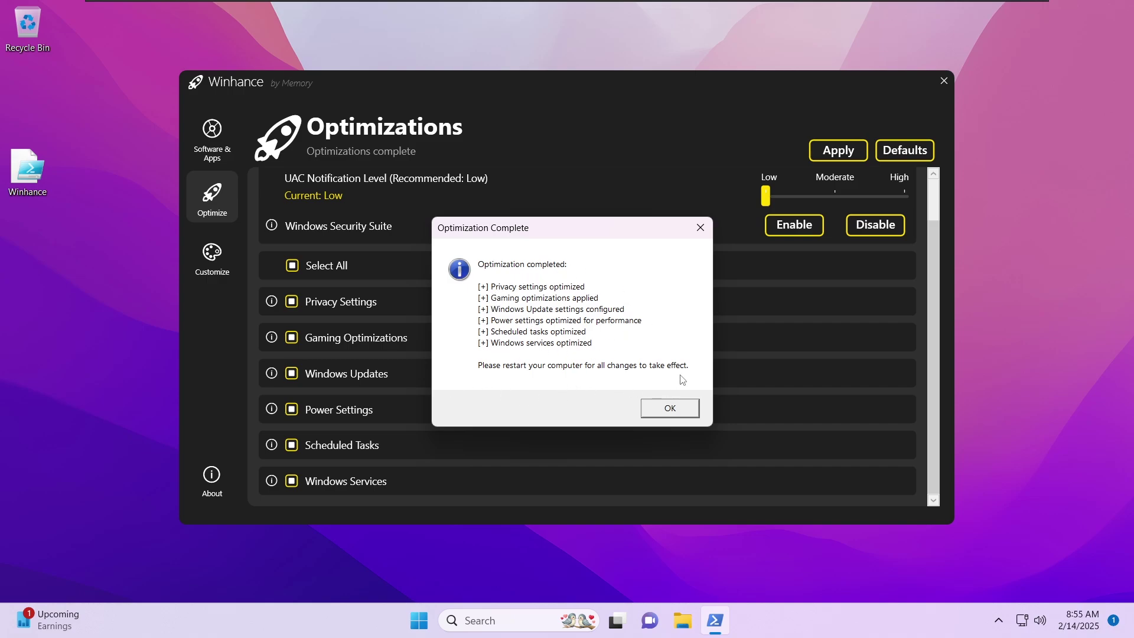
pyautogui.click(670, 409)
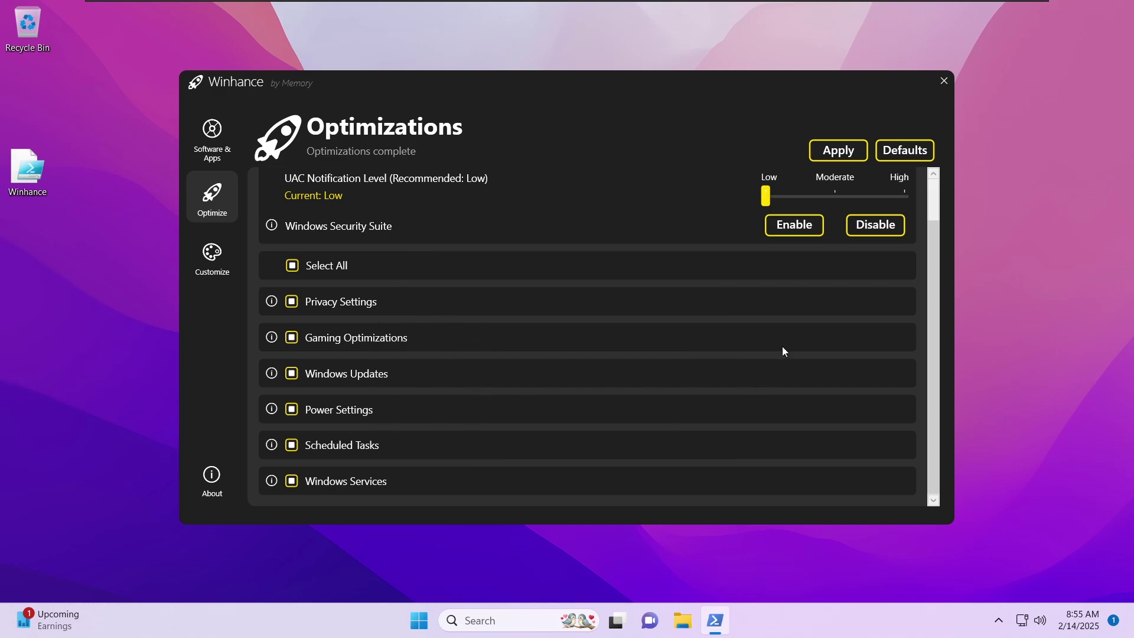
pyautogui.click(291, 302)
# Step: Check the current General privacy toggles under Settings' Privacy & security page
pyautogui.click(419, 620)
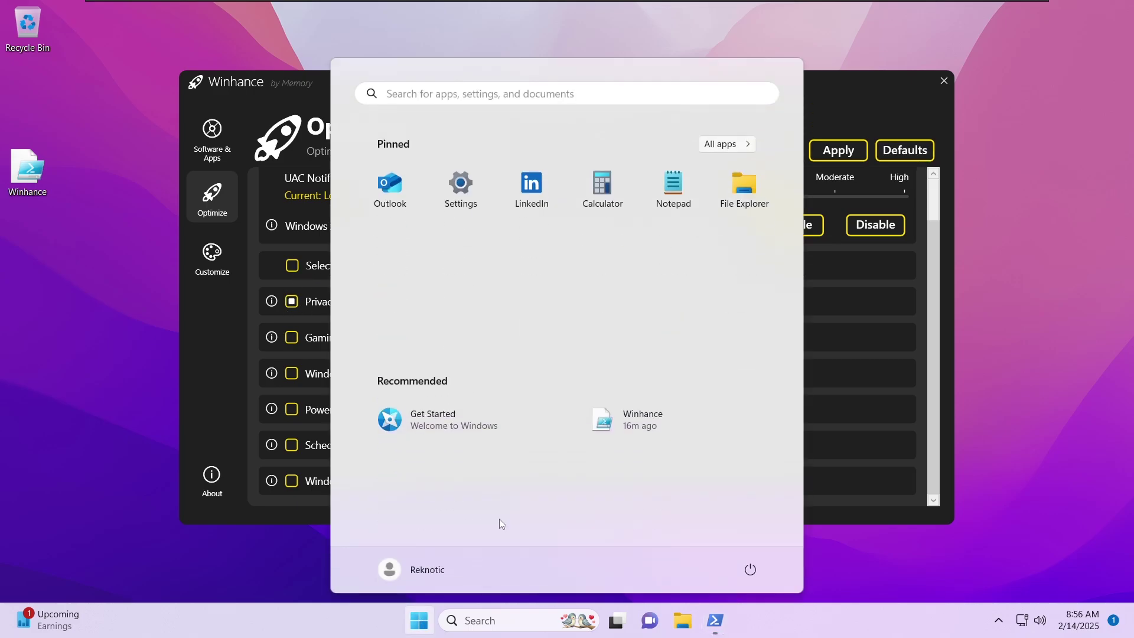
pyautogui.click(464, 190)
pyautogui.click(285, 469)
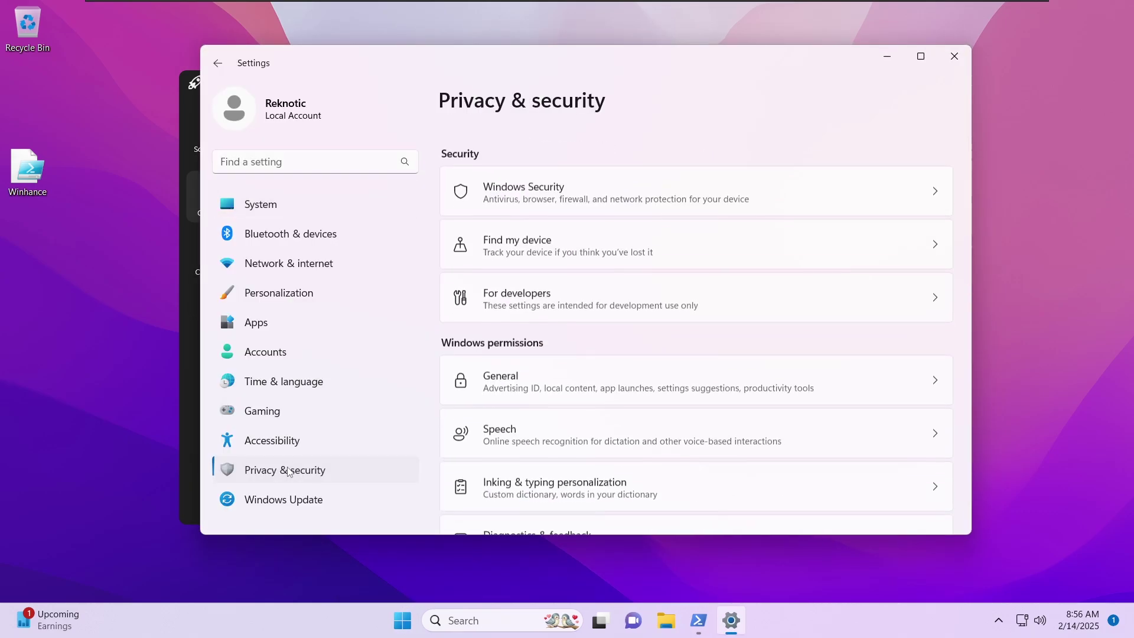
pyautogui.click(649, 378)
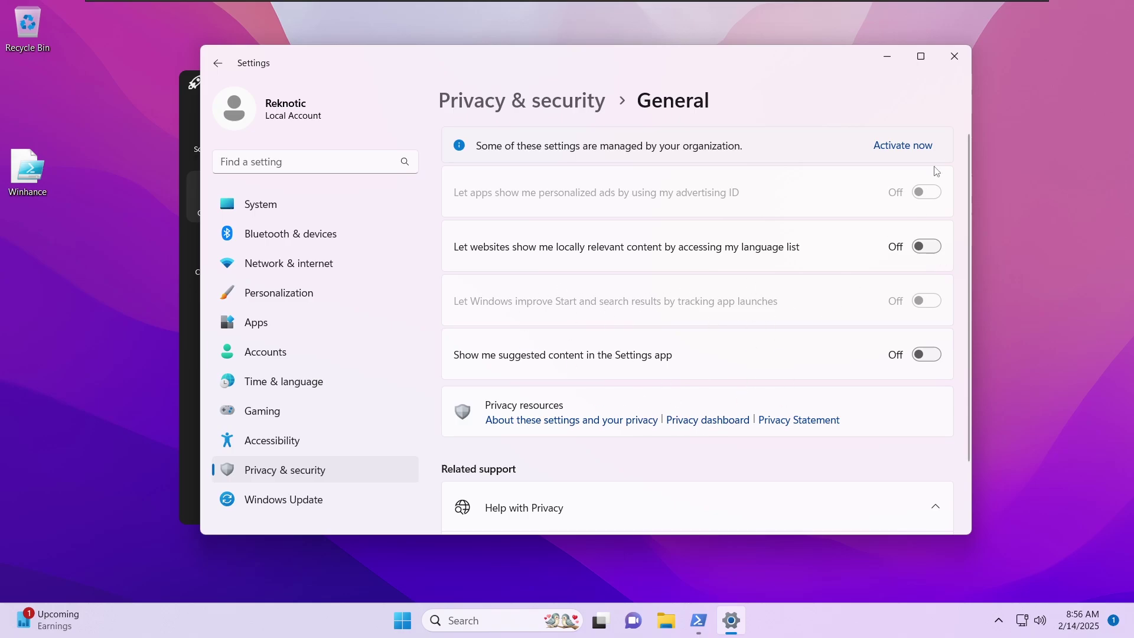
pyautogui.click(953, 64)
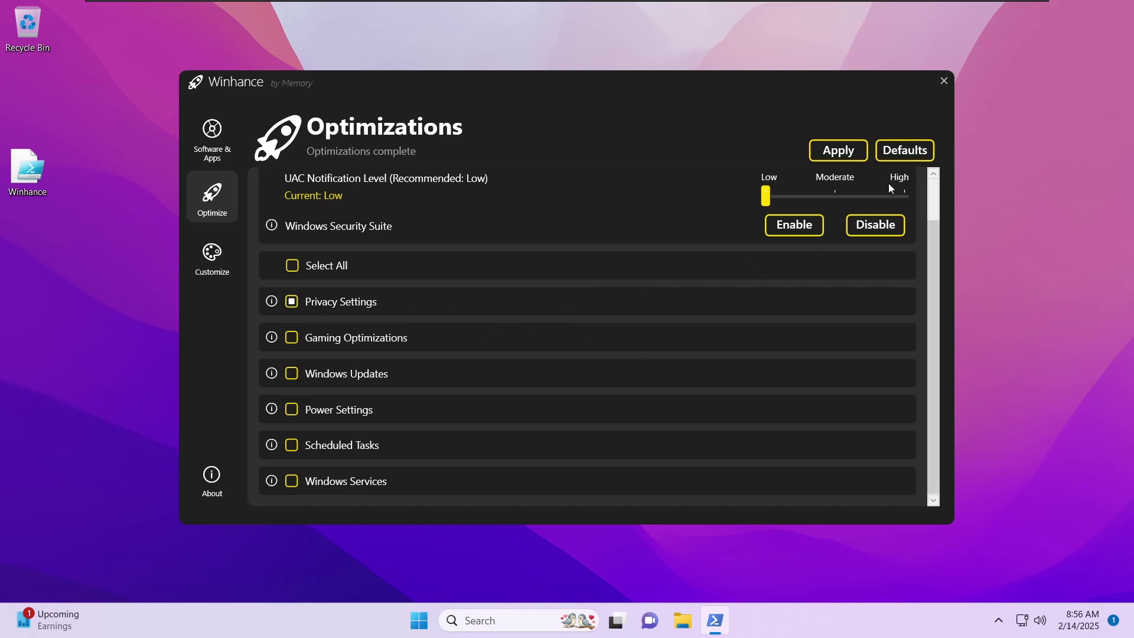
# Step: Restore Winhance's privacy defaults and confirm the General privacy toggles are back On
pyautogui.click(904, 150)
pyautogui.click(665, 380)
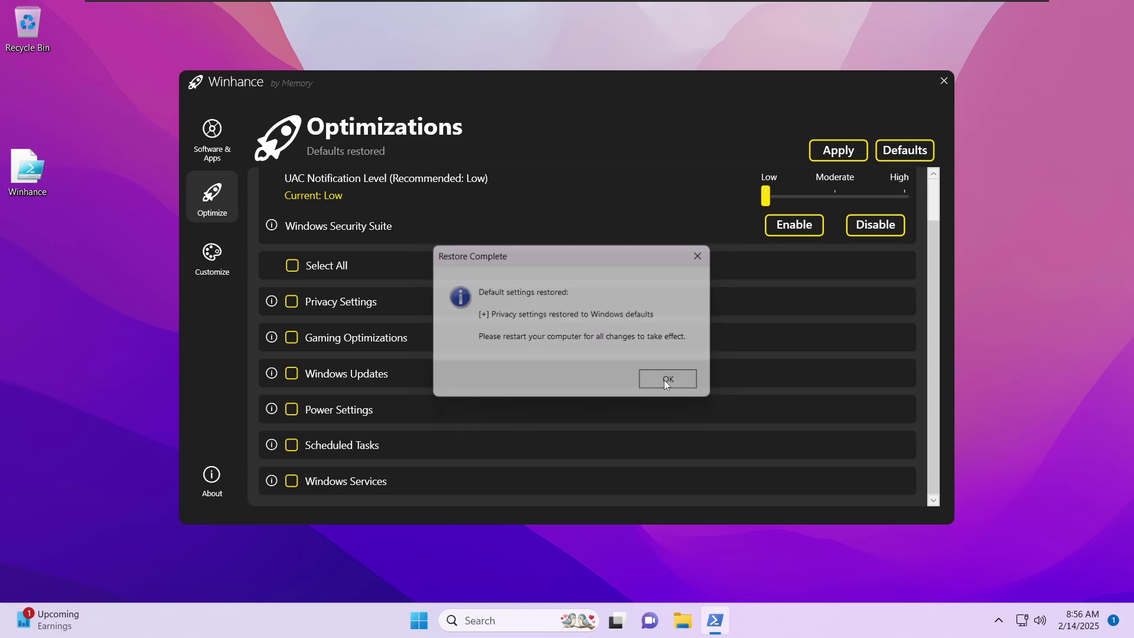
pyautogui.click(419, 620)
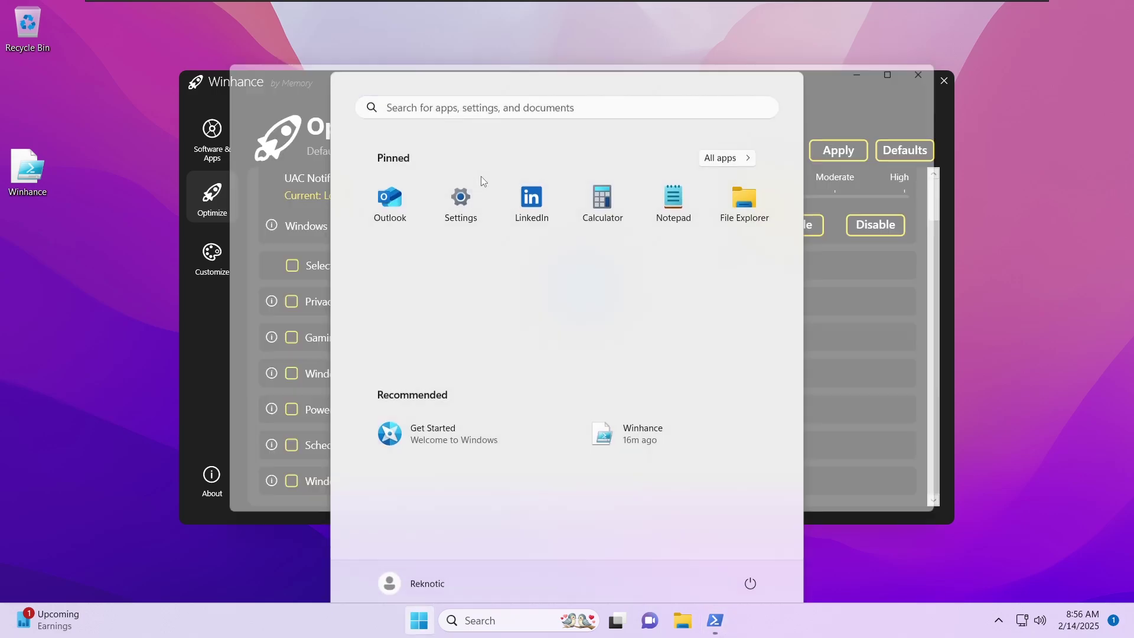
pyautogui.click(481, 177)
pyautogui.click(618, 384)
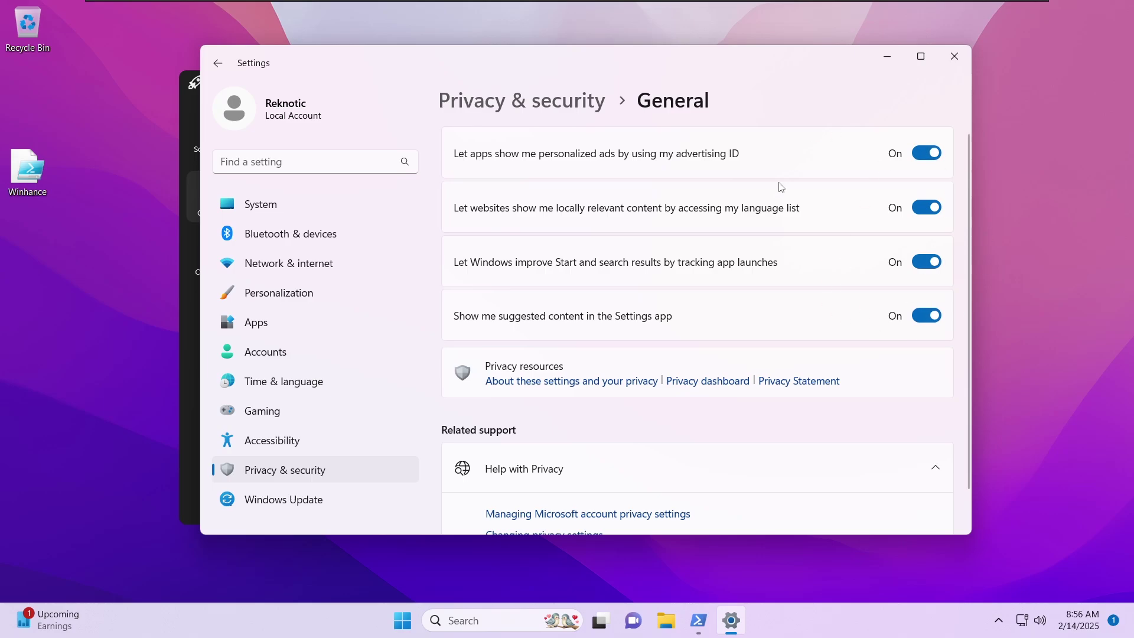
pyautogui.click(955, 56)
# Step: Re-select Privacy Settings, apply its optimizations, then go to the Customize page
pyautogui.click(374, 305)
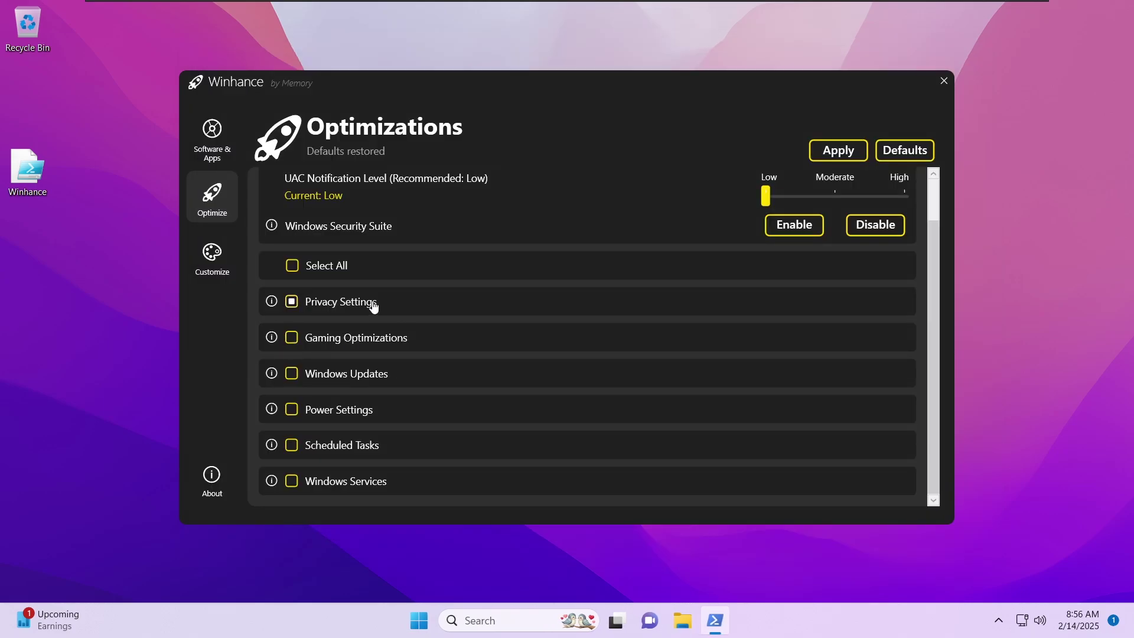
pyautogui.click(838, 150)
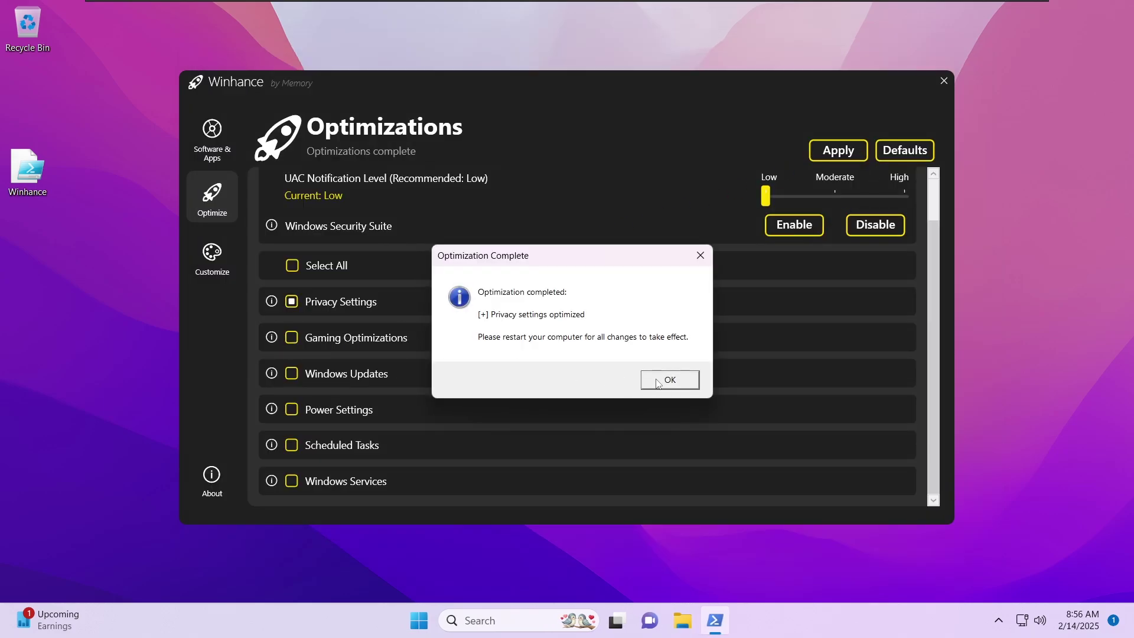
pyautogui.click(658, 383)
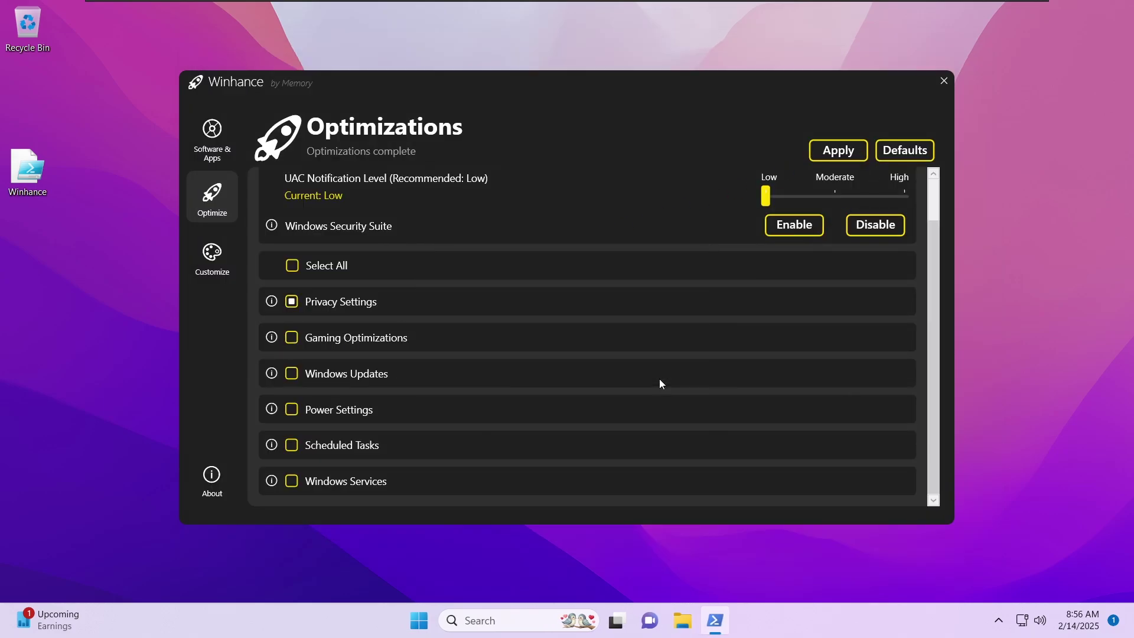
pyautogui.click(216, 272)
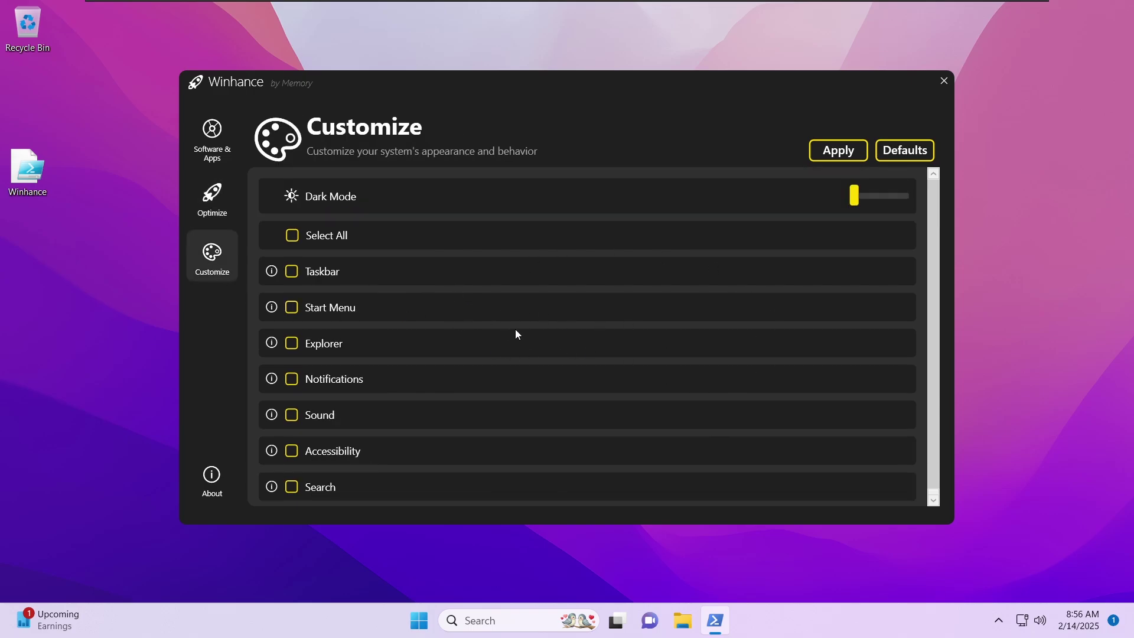